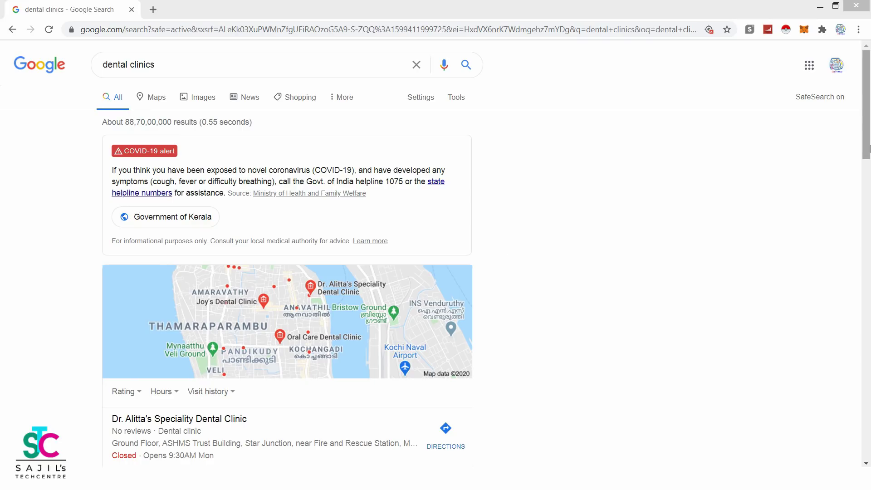
{"action": "left_click_drag", "start_coordinate": [866, 150], "coordinate": [842, 147]}
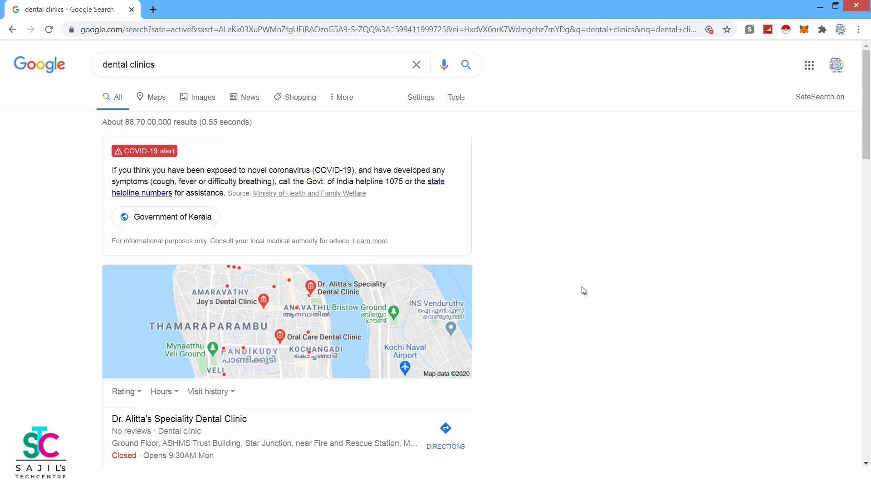
{"action": "scroll", "coordinate": [536, 301], "scroll_direction": "down", "scroll_amount": 4}
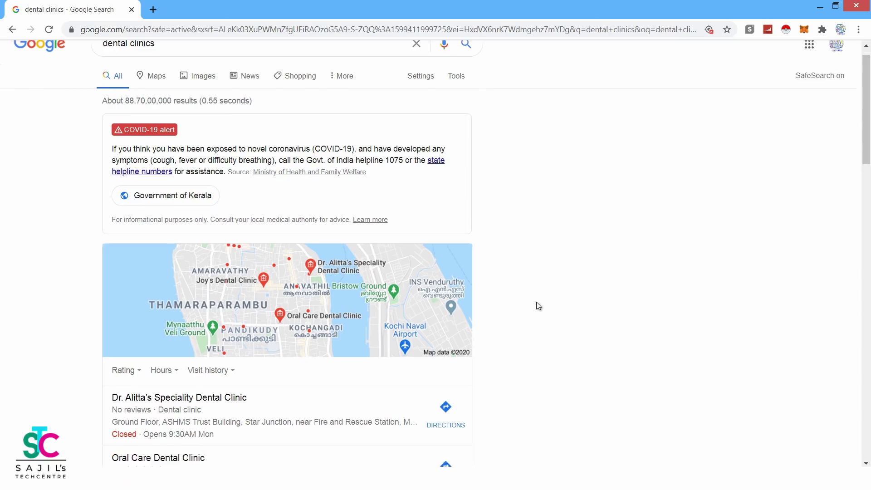
{"action": "scroll", "coordinate": [537, 303], "scroll_direction": "up", "scroll_amount": 4}
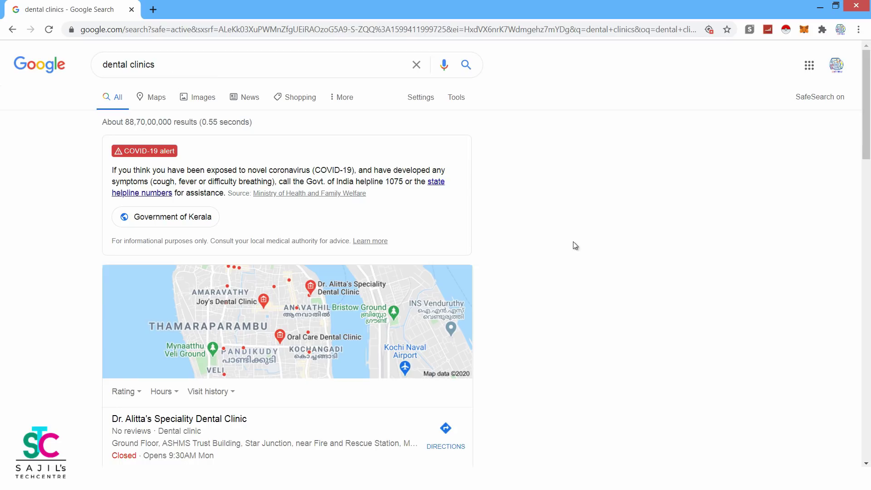
{"action": "scroll", "coordinate": [570, 274], "scroll_direction": "down", "scroll_amount": 5}
{"action": "scroll", "coordinate": [570, 273], "scroll_direction": "up", "scroll_amount": 5}
- Extend the search query to "dental clinics los angeles" and run it
{"action": "left_click", "coordinate": [183, 66]}
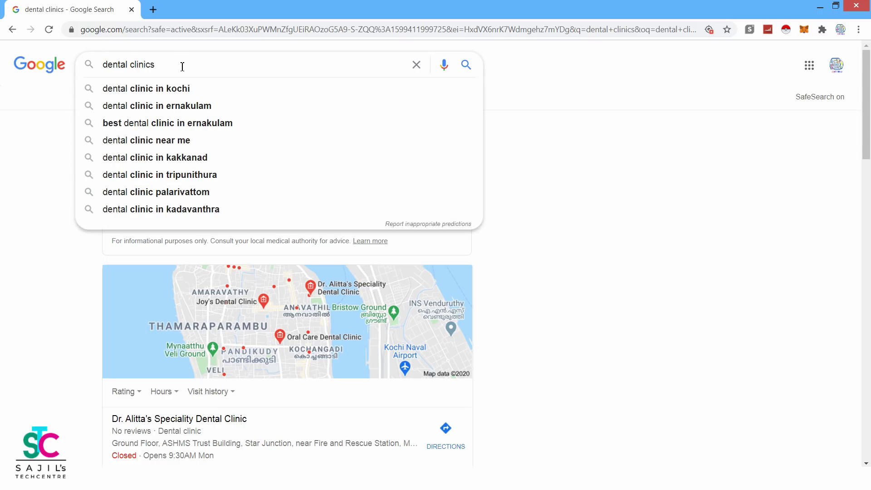
{"action": "type", "text": "lo"}
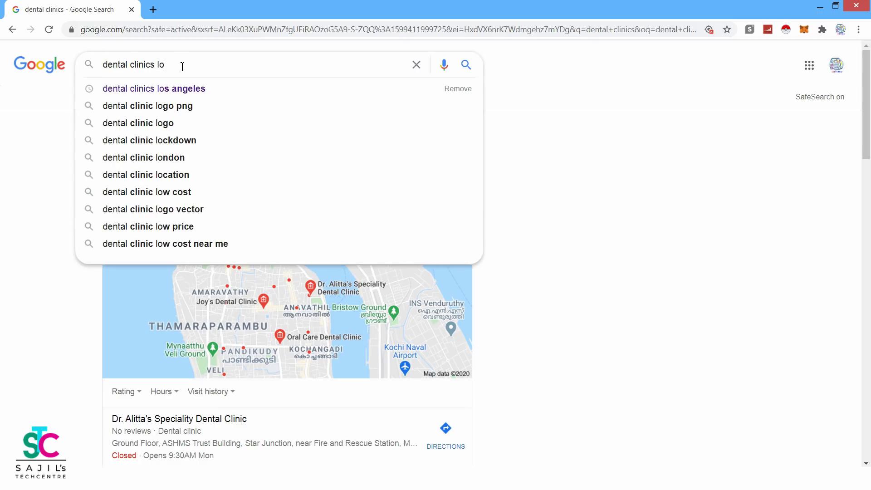
{"action": "type", "text": "s"}
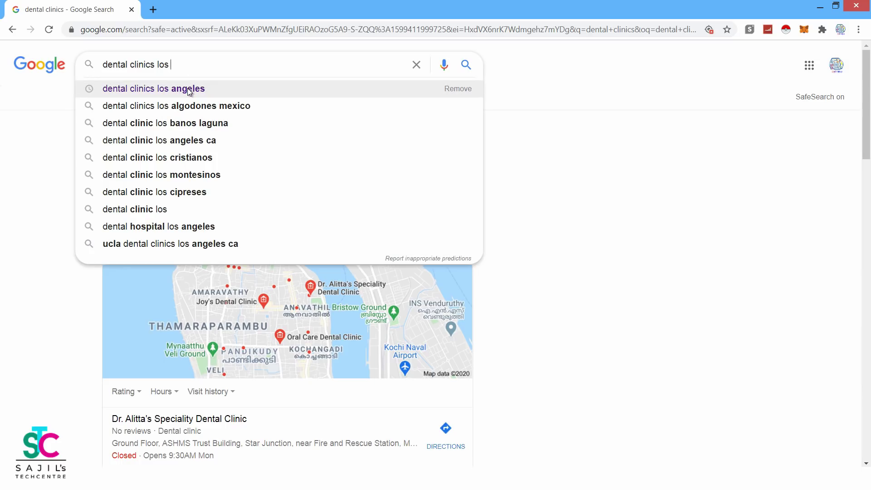
{"action": "left_click", "coordinate": [187, 88]}
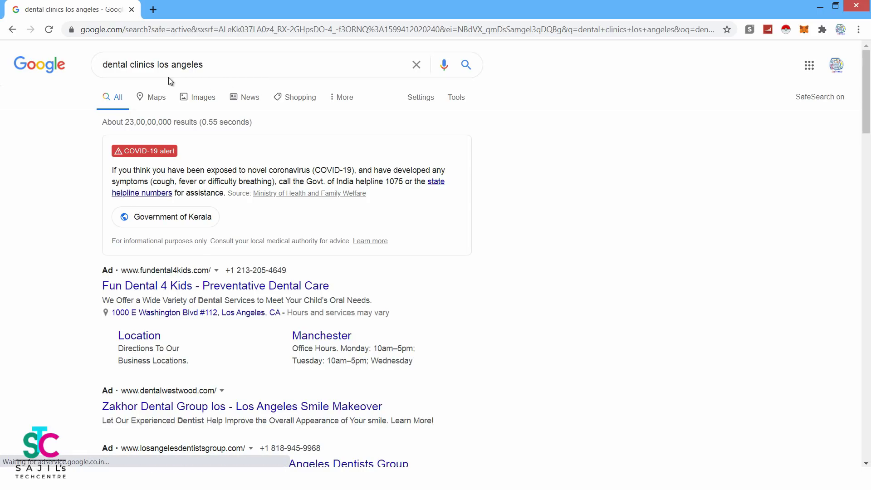
- Copy the search query text and open the Los Angeles dental clinic results in Google Maps
{"action": "left_click_drag", "start_coordinate": [205, 65], "coordinate": [97, 65]}
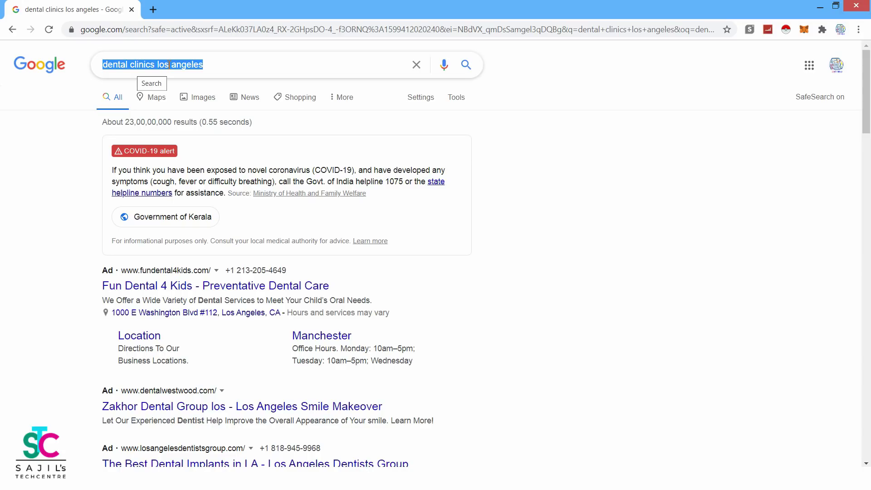
{"action": "key", "text": "ctrl+c"}
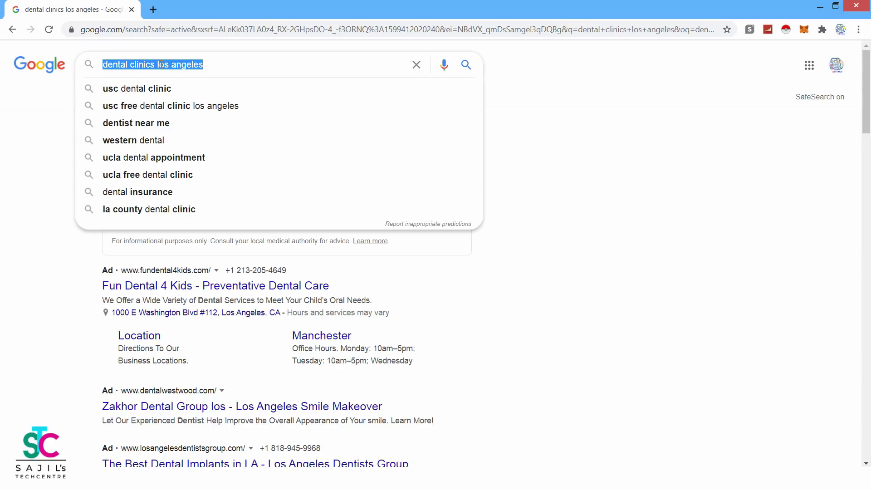
{"action": "left_click", "coordinate": [561, 181]}
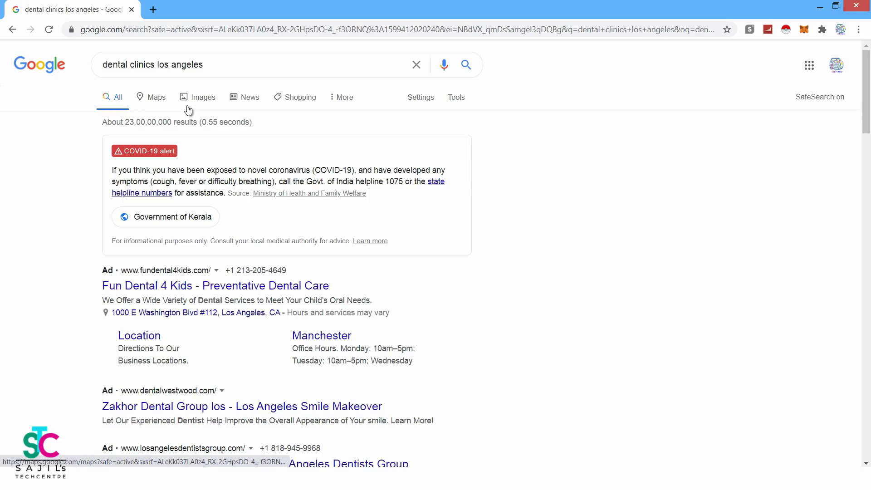
{"action": "left_click", "coordinate": [156, 101]}
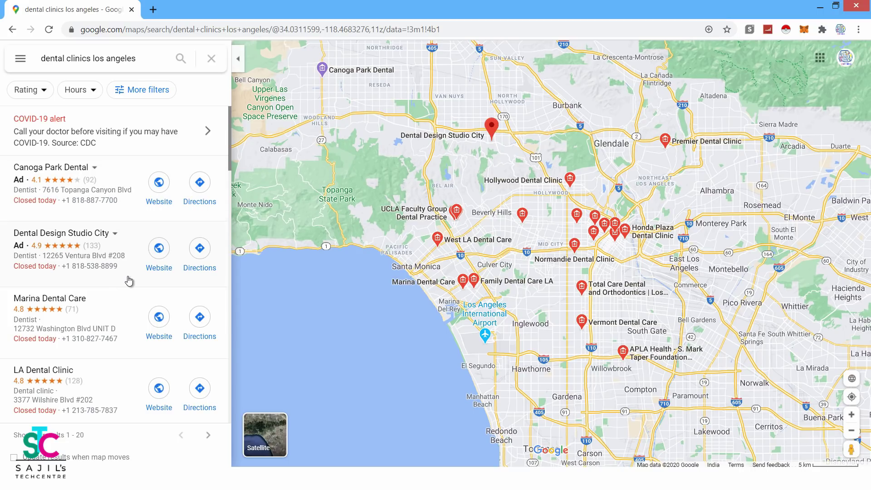
- Look through the first page of dental clinic listings down to its result range and return to the start
{"action": "scroll", "coordinate": [211, 187], "scroll_direction": "down", "scroll_amount": 10}
{"action": "left_click_drag", "start_coordinate": [231, 257], "coordinate": [232, 394]}
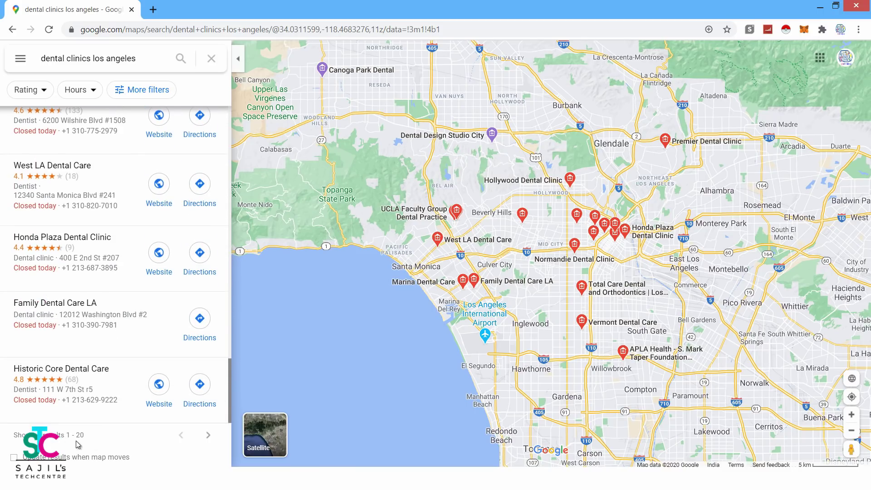
{"action": "left_click_drag", "start_coordinate": [84, 436], "coordinate": [31, 440]}
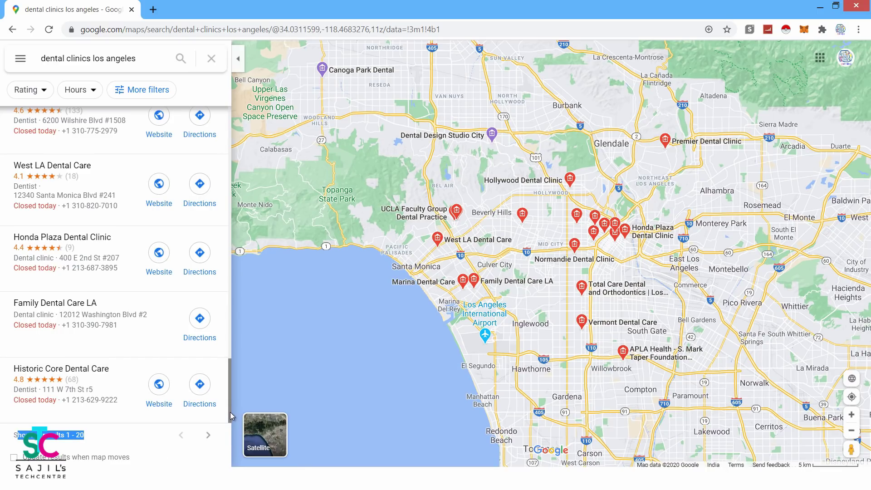
{"action": "left_click_drag", "start_coordinate": [230, 412], "coordinate": [224, 159]}
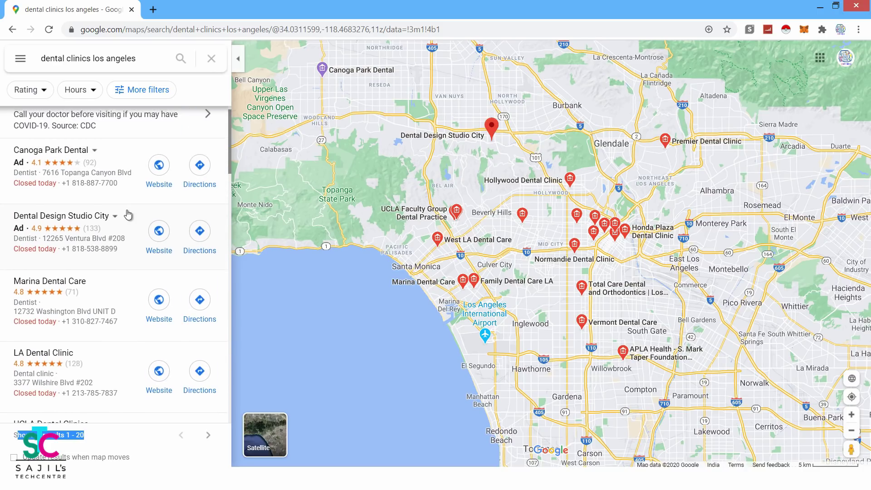
{"action": "scroll", "coordinate": [116, 195], "scroll_direction": "up", "scroll_amount": 1}
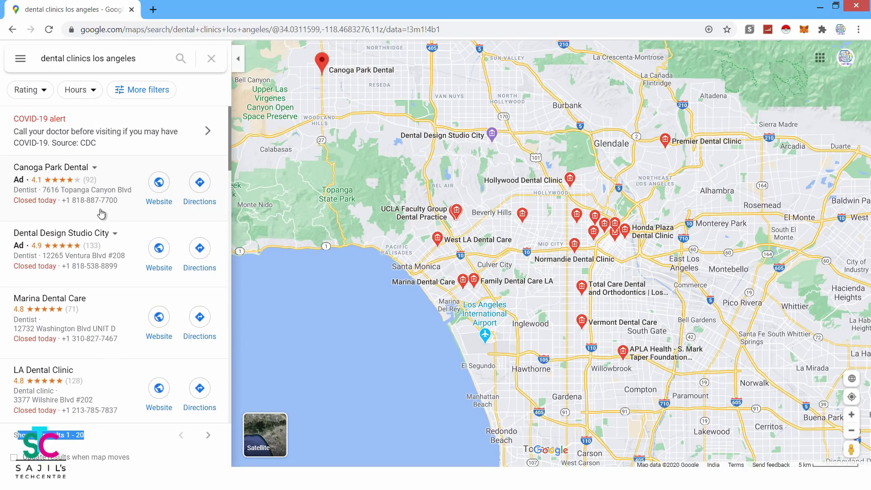
- Open the Canoga Park Dental listing and copy the clinic's name
{"action": "left_click", "coordinate": [83, 192]}
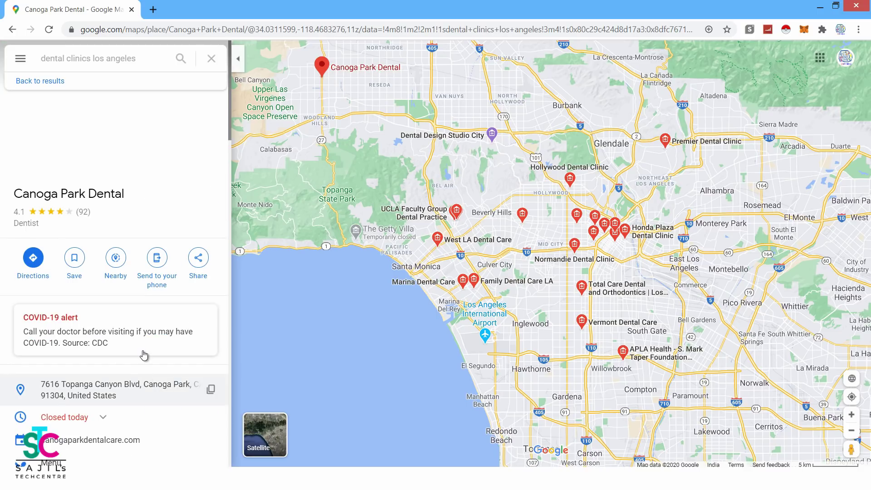
{"action": "scroll", "coordinate": [142, 357], "scroll_direction": "down", "scroll_amount": 1}
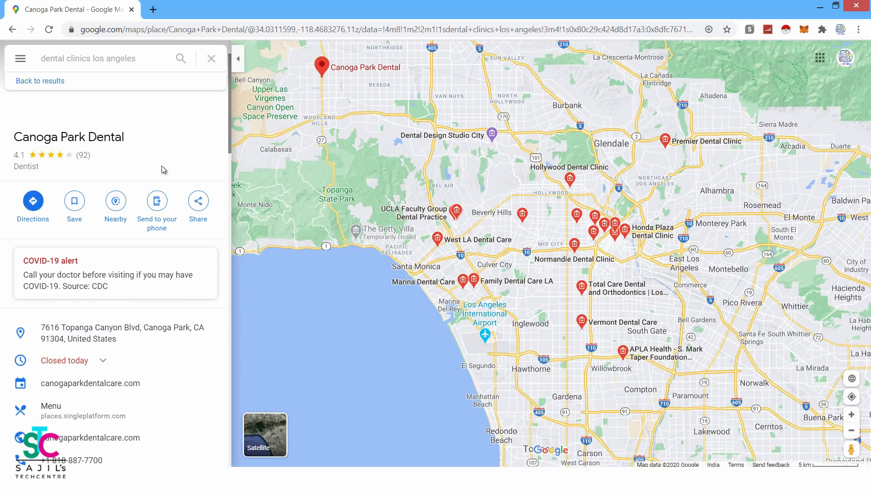
{"action": "left_click_drag", "start_coordinate": [130, 135], "coordinate": [31, 138]}
{"action": "left_click", "coordinate": [129, 139]}
{"action": "left_click_drag", "start_coordinate": [124, 141], "coordinate": [27, 138]}
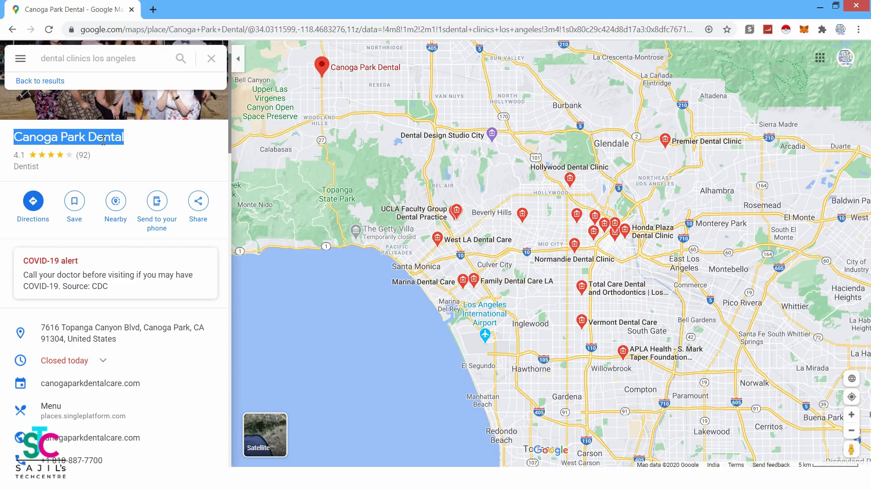
{"action": "left_click", "coordinate": [152, 143]}
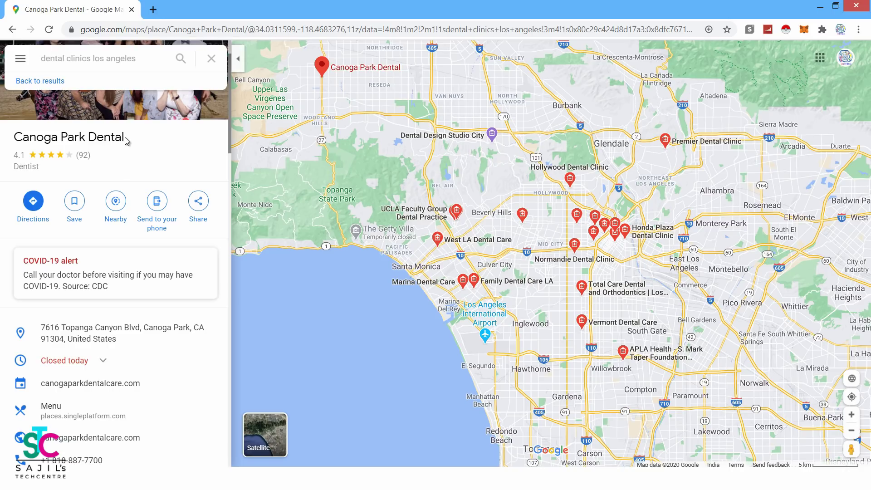
{"action": "left_click_drag", "start_coordinate": [124, 139], "coordinate": [13, 140]}
{"action": "right_click", "coordinate": [28, 139]}
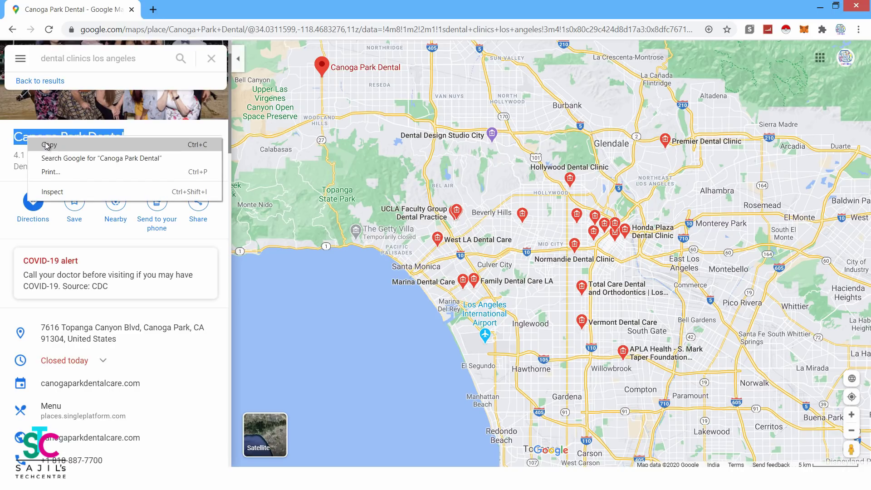
{"action": "left_click", "coordinate": [48, 147]}
- Switch to the DATE COLLECTION.xlsx workbook in Excel and fill cells A1:A20 with the series 1 to 20
{"action": "key", "text": "alt+Tab"}
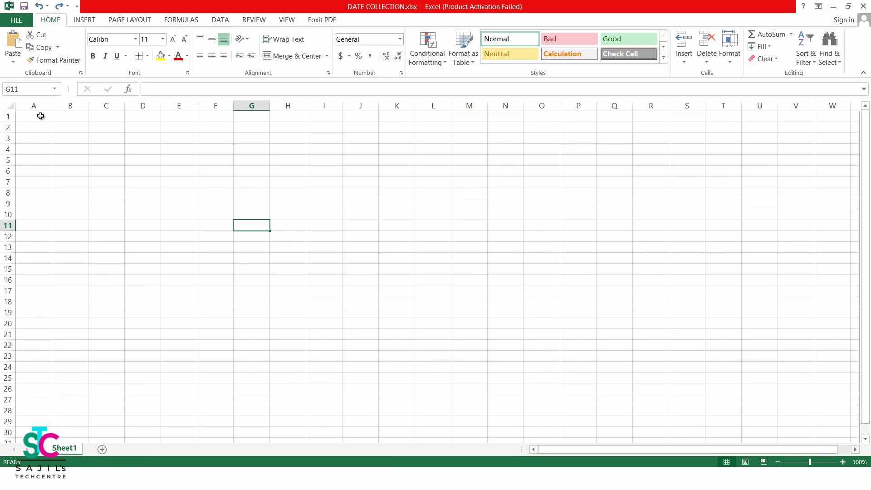
{"action": "left_click", "coordinate": [41, 116]}
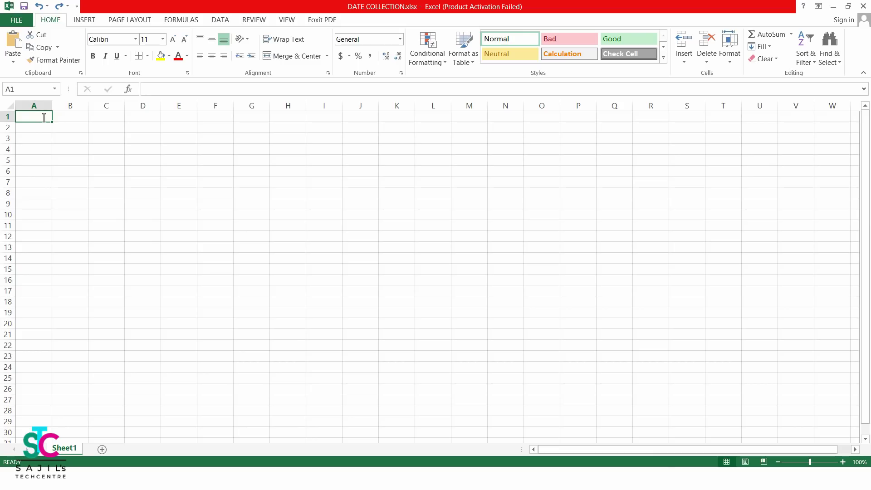
{"action": "type", "text": "1"}
{"action": "left_click", "coordinate": [86, 151]}
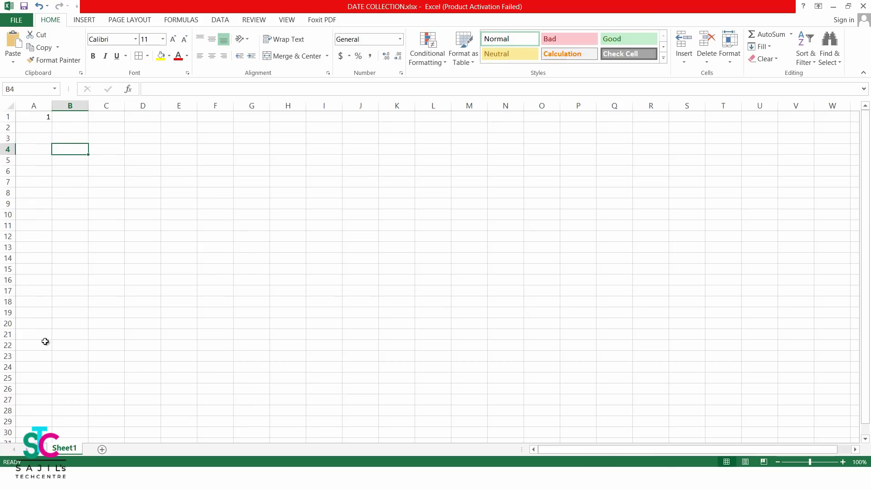
{"action": "left_click", "coordinate": [47, 117]}
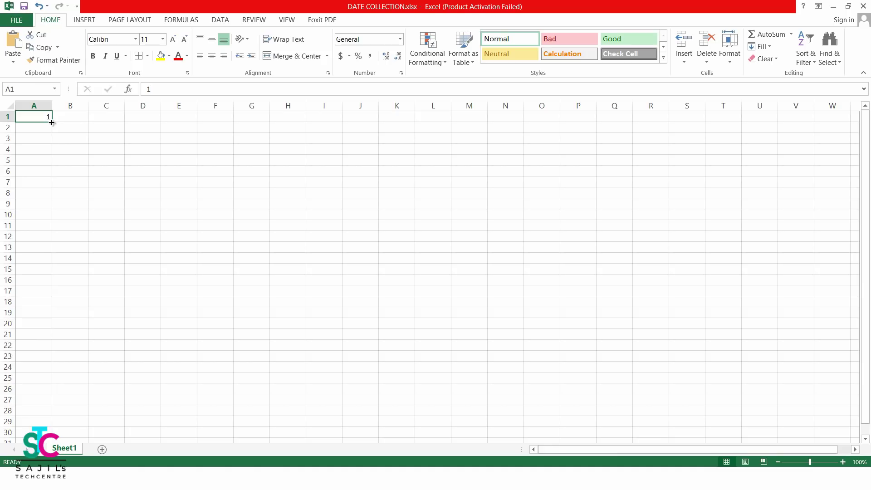
{"action": "left_click_drag", "start_coordinate": [51, 123], "coordinate": [53, 327]}
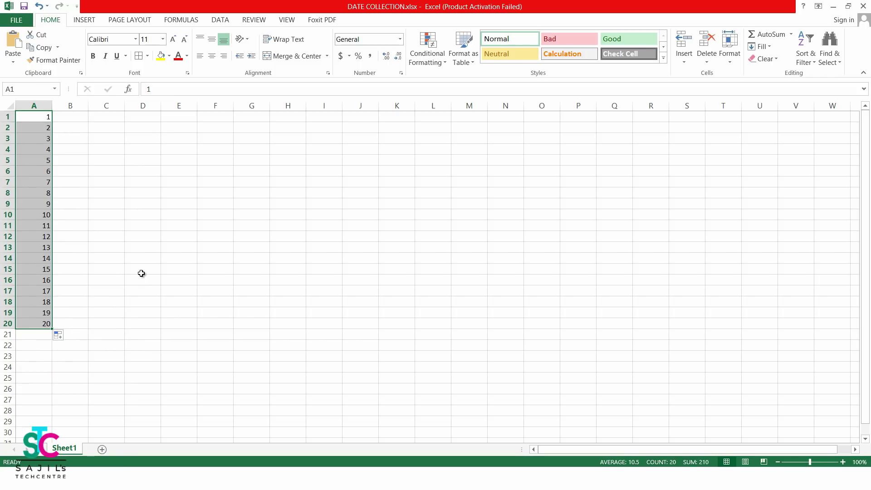
- Give the numbered cells A1:A20 a yellow fill and all borders
{"action": "left_click", "coordinate": [103, 182]}
{"action": "left_click_drag", "start_coordinate": [47, 115], "coordinate": [47, 324]}
{"action": "left_click", "coordinate": [162, 58]}
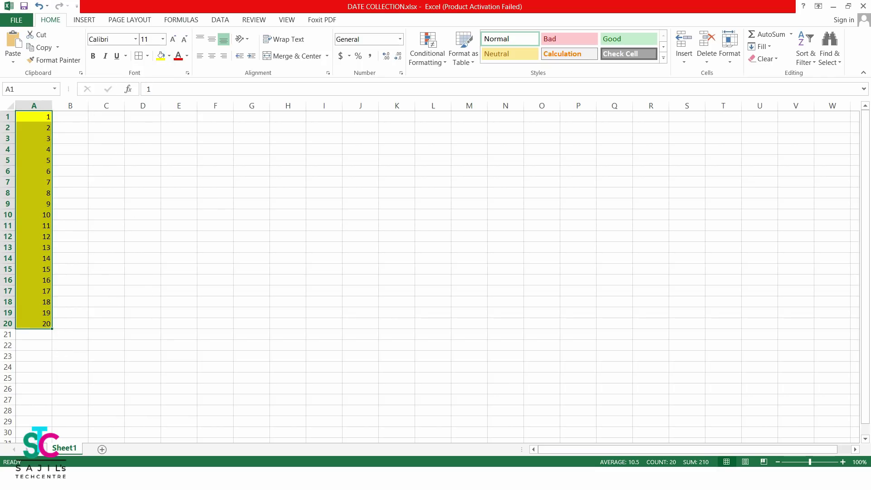
{"action": "left_click", "coordinate": [147, 56]}
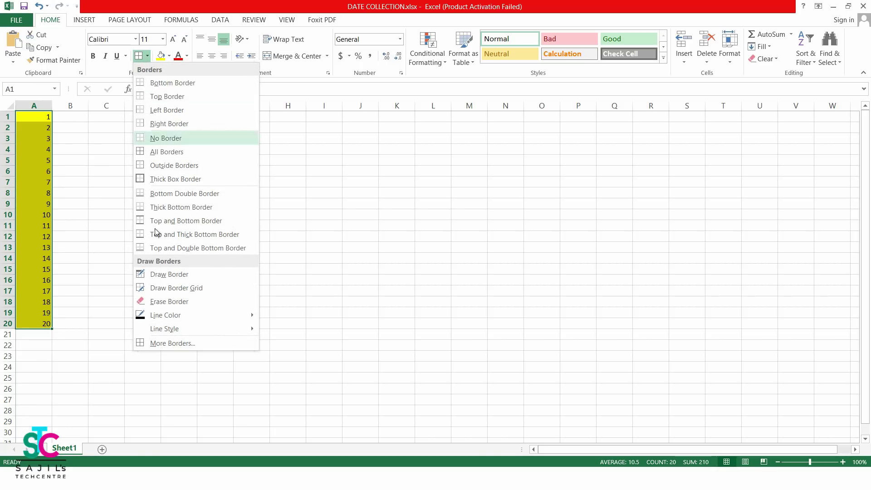
{"action": "left_click", "coordinate": [152, 154]}
{"action": "left_click", "coordinate": [99, 216]}
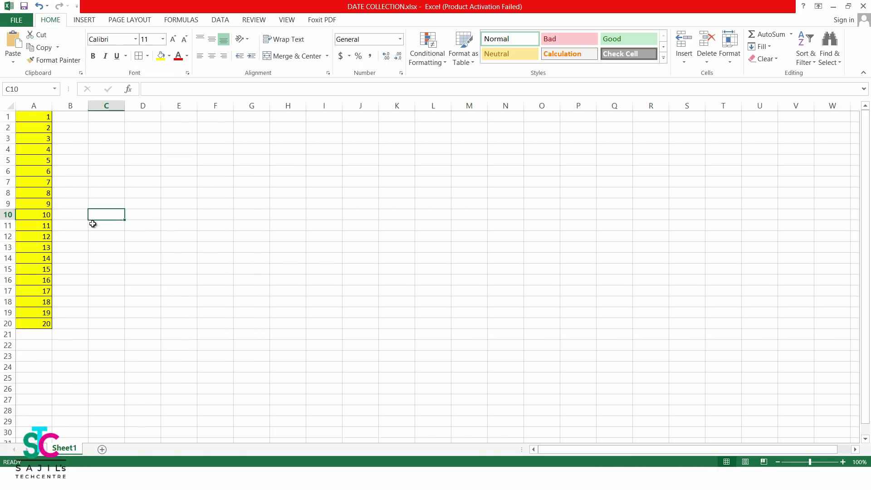
- Widen column B to about three times its width and insert an empty row above the numbers
{"action": "left_click", "coordinate": [68, 117]}
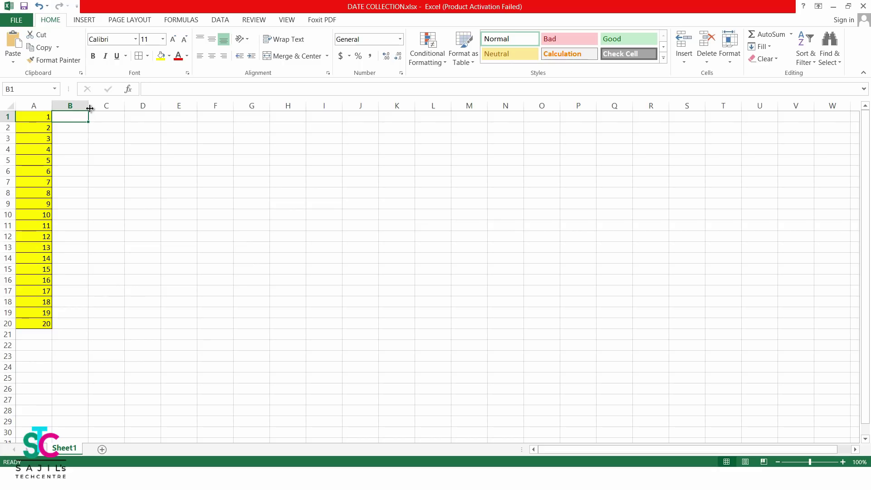
{"action": "left_click_drag", "start_coordinate": [88, 106], "coordinate": [177, 117]}
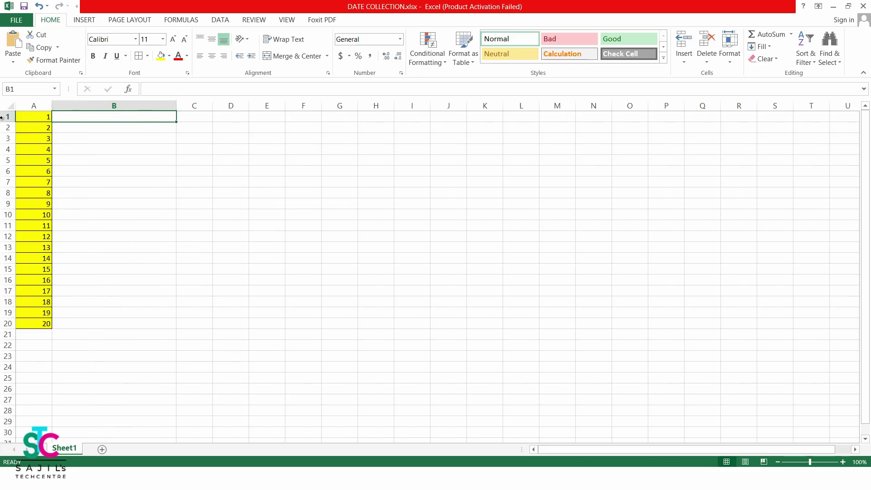
{"action": "key", "text": "alt+h"}
{"action": "key", "text": "i"}
{"action": "key", "text": "r"}
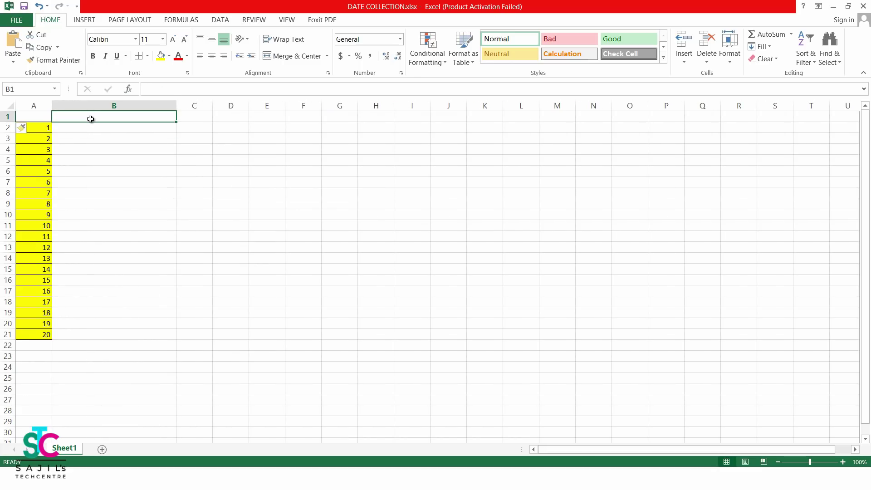
- Enter the headers Name, Website and Contact in B1:D1, widening columns C and D to nearly match column B
{"action": "double_click", "coordinate": [94, 119]}
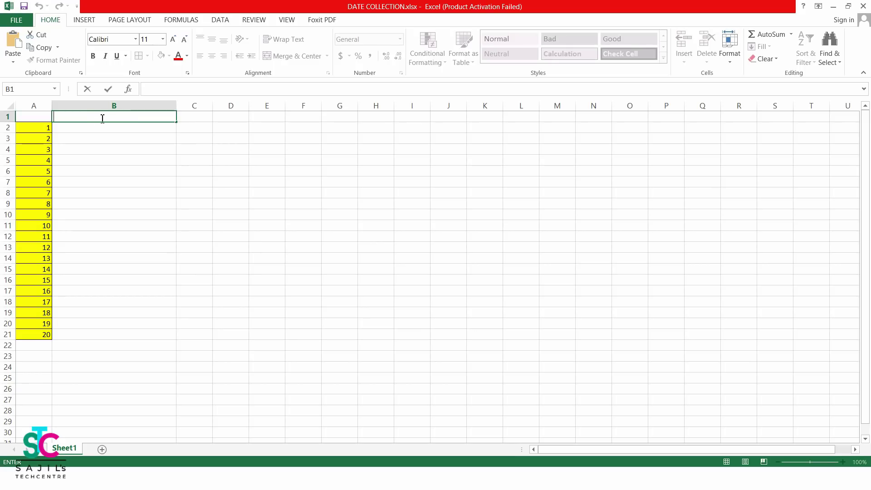
{"action": "type", "text": "Name"}
{"action": "key", "text": "Tab"}
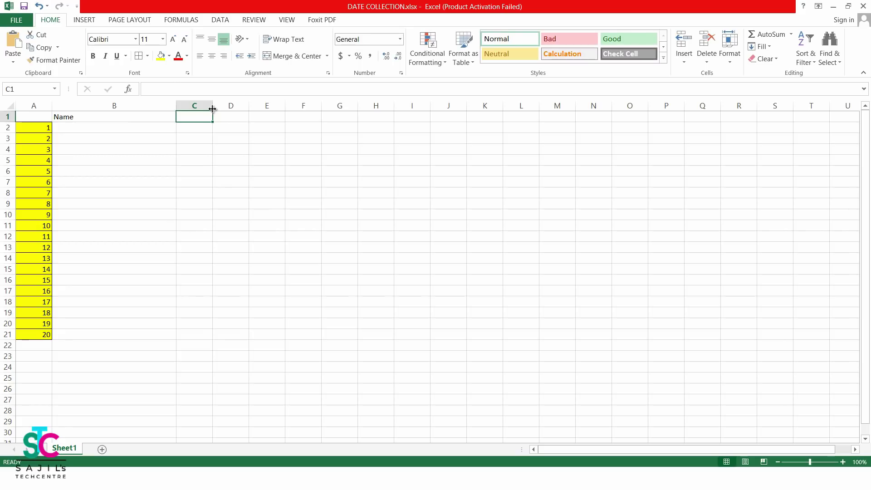
{"action": "left_click_drag", "start_coordinate": [213, 105], "coordinate": [294, 106]}
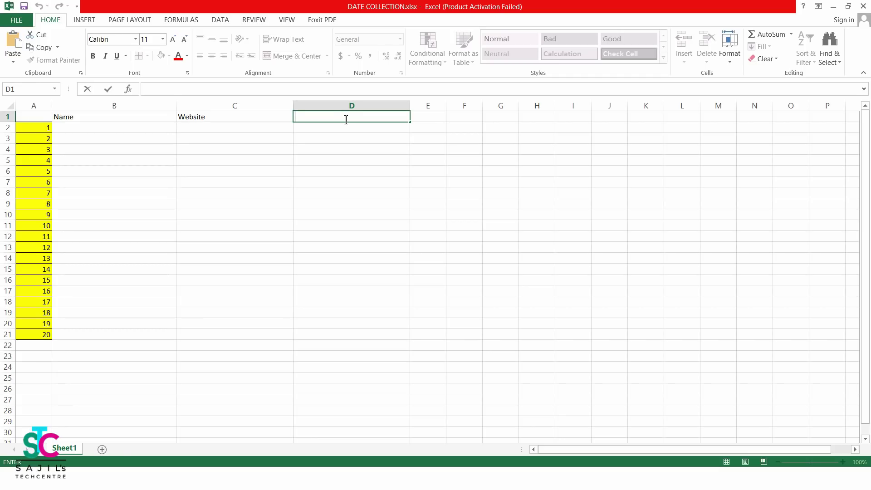
- Apply the Calculation cell style to the header row A1:D1
{"action": "left_click_drag", "start_coordinate": [34, 117], "coordinate": [356, 124]}
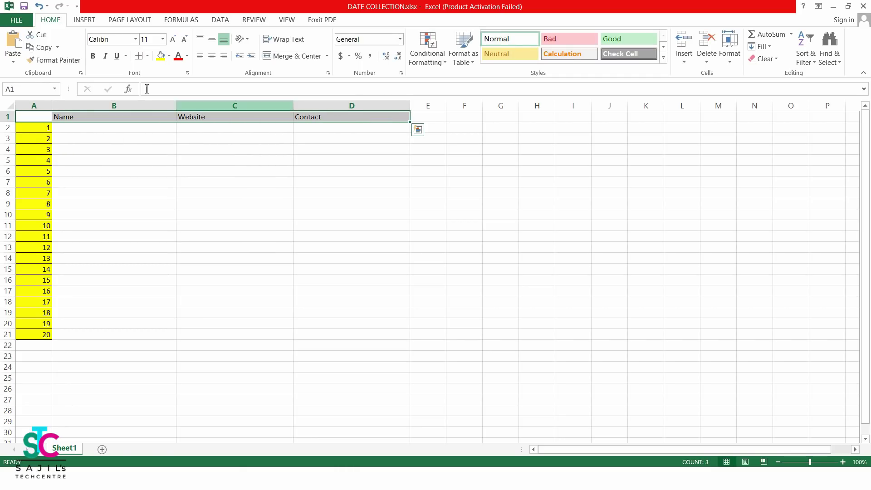
{"action": "left_click", "coordinate": [139, 55]}
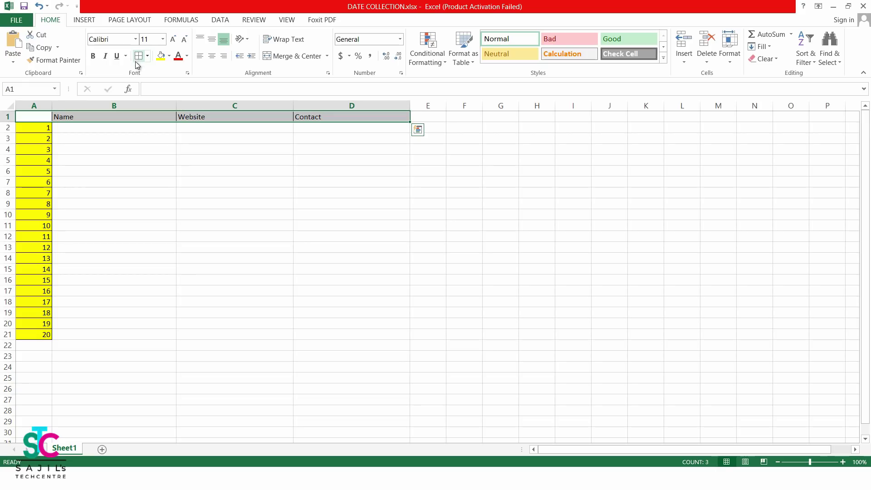
{"action": "left_click", "coordinate": [569, 53]}
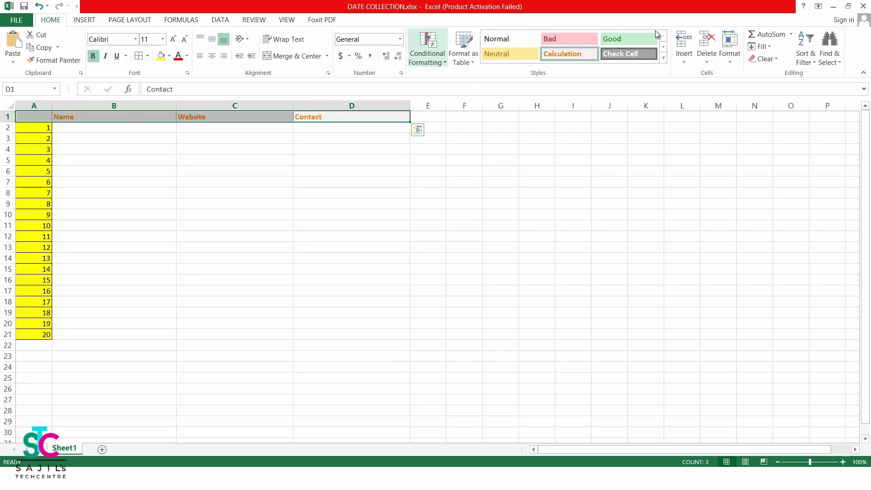
{"action": "left_click", "coordinate": [320, 174]}
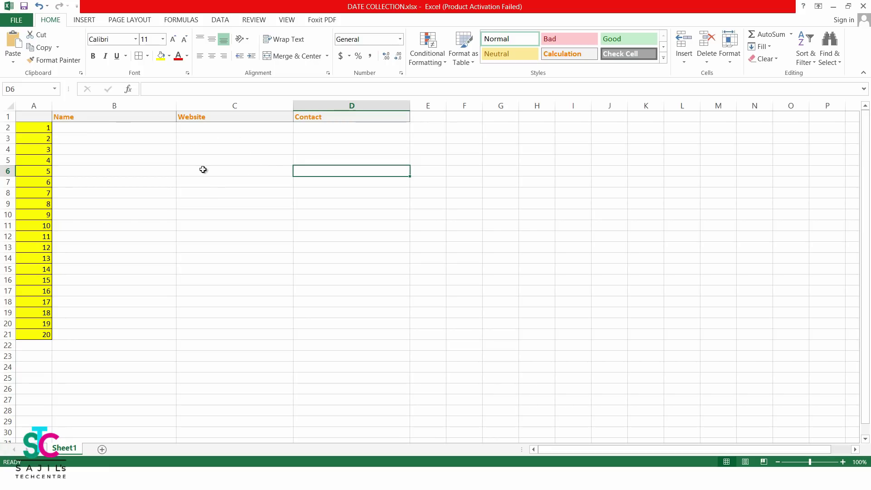
- Paste the copied clinic name Canoga Park Dental into cell B2
{"action": "double_click", "coordinate": [120, 129]}
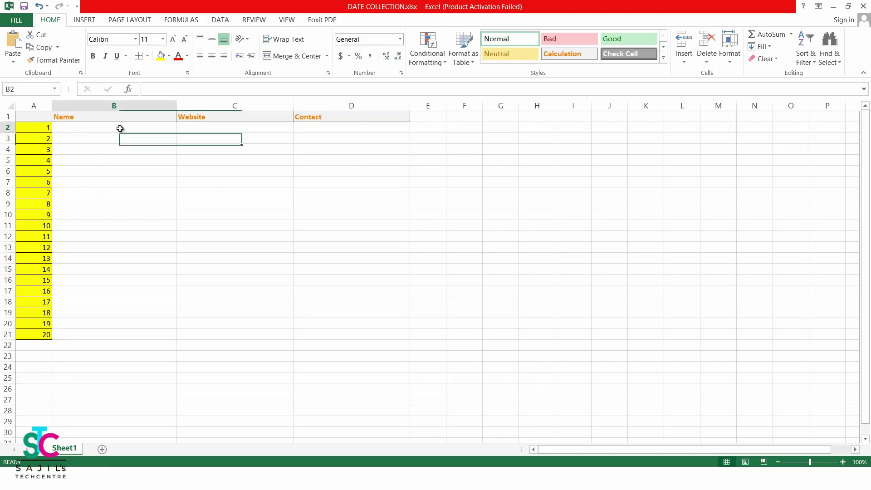
{"action": "right_click", "coordinate": [122, 130]}
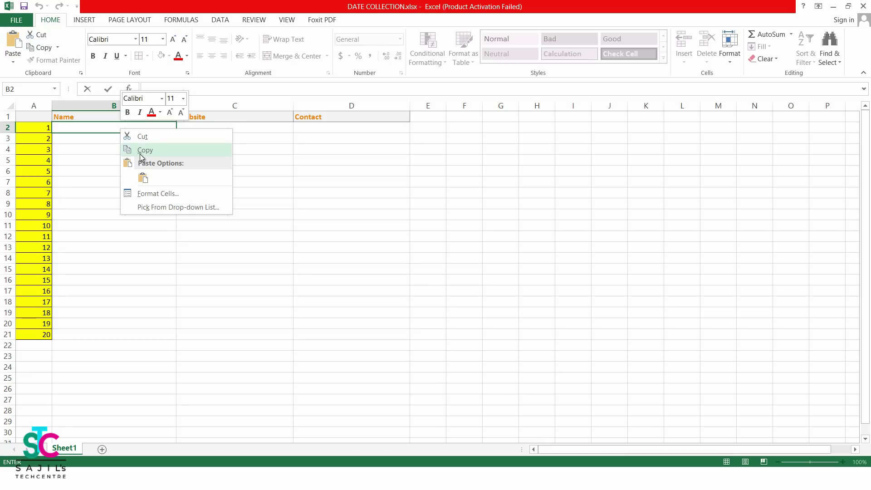
{"action": "left_click", "coordinate": [141, 183]}
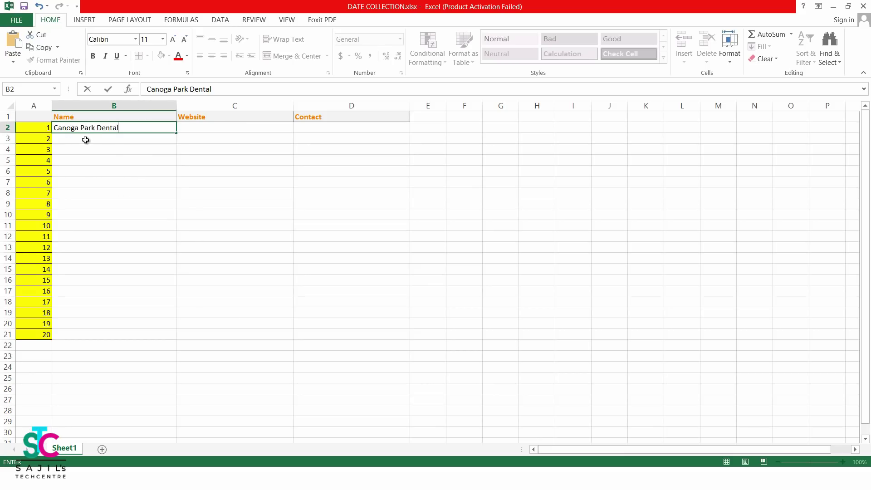
{"action": "key", "text": "Return"}
- Check the clinic's details in Google Maps, return to Excel and insert a column before Contact with the header Address
{"action": "key", "text": "alt+Tab"}
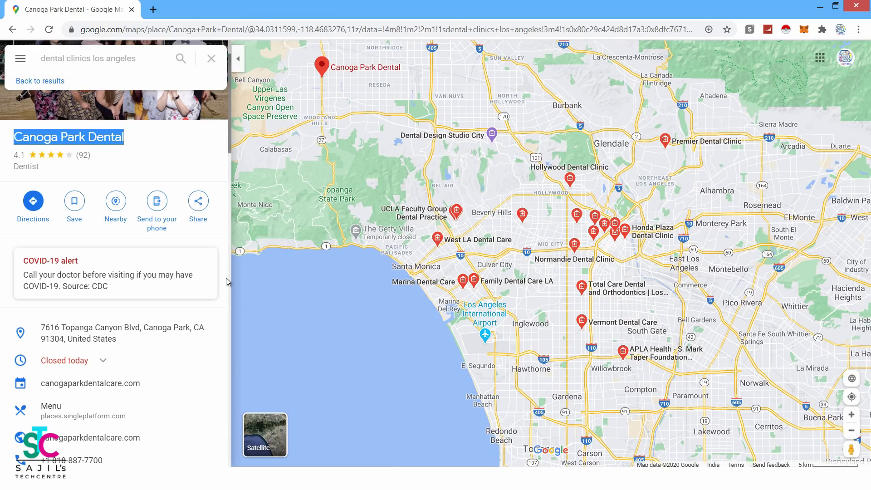
{"action": "scroll", "coordinate": [126, 311], "scroll_direction": "down", "scroll_amount": 2}
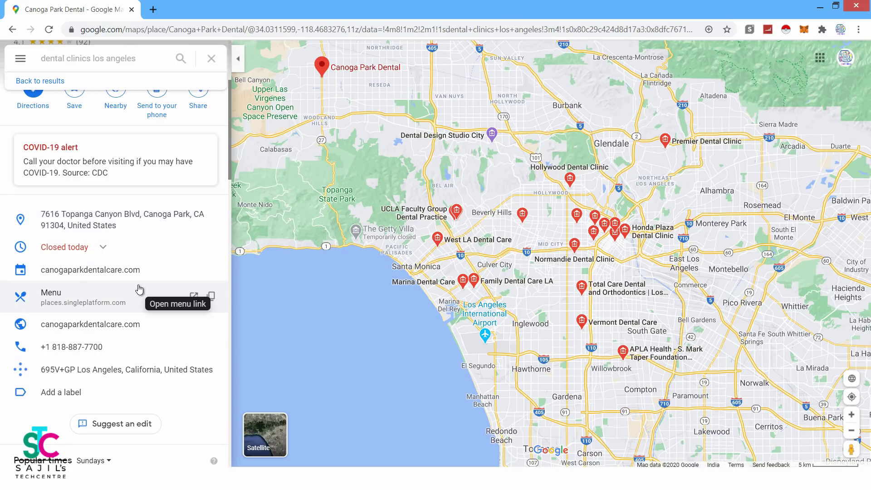
{"action": "key", "text": "alt+Tab"}
{"action": "right_click", "coordinate": [321, 108]}
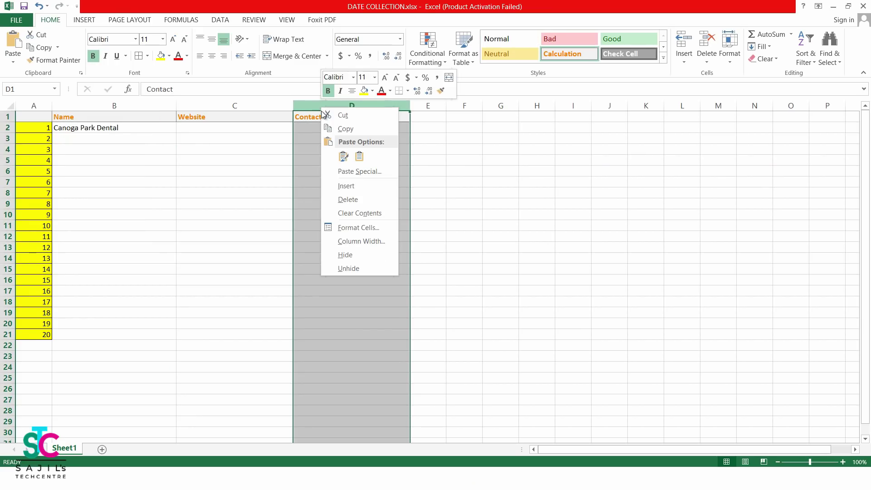
{"action": "left_click", "coordinate": [342, 187]}
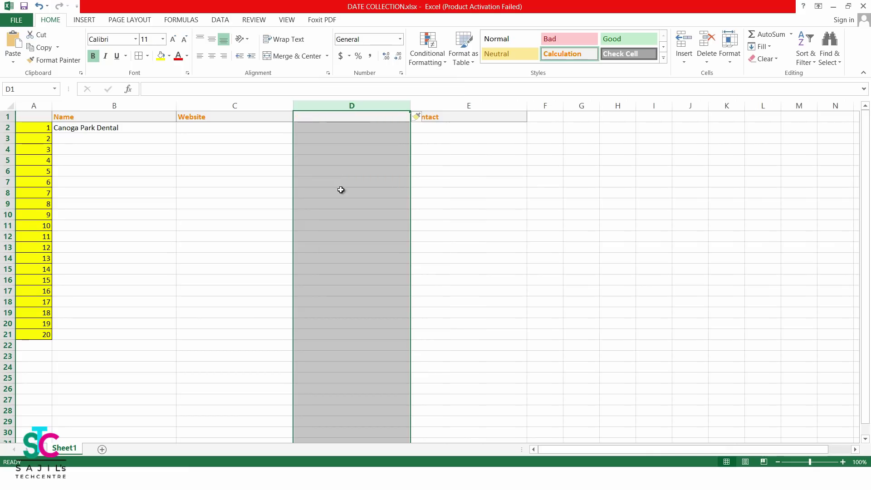
{"action": "left_click", "coordinate": [354, 121]}
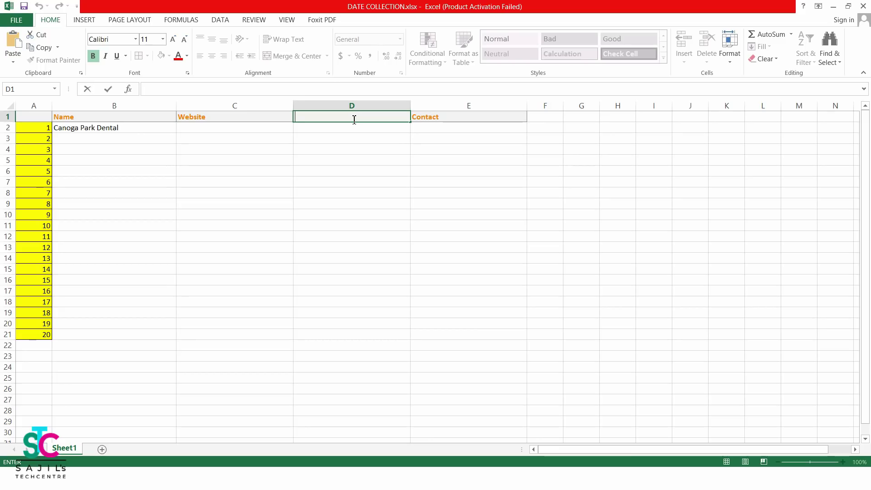
{"action": "type", "text": "Address"}
{"action": "left_click", "coordinate": [329, 191]}
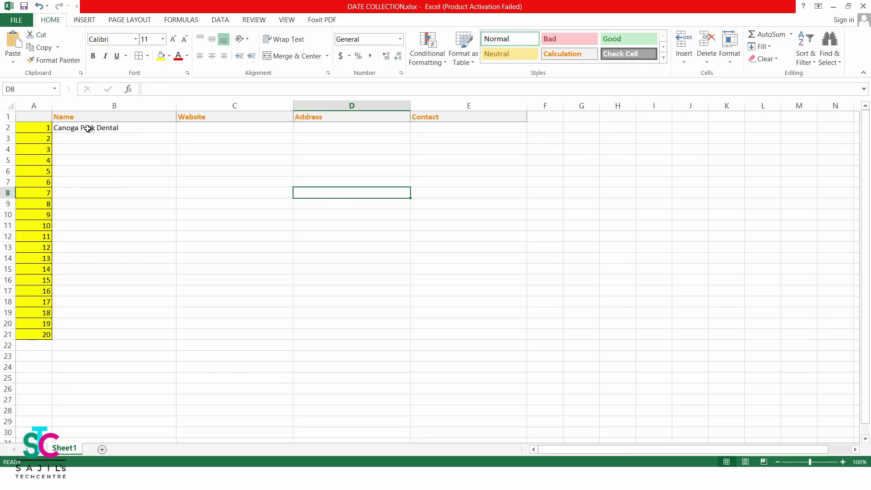
- Apply the Calculation style to the table range A1:E21 and give cells A1:A21 a yellow fill
{"action": "left_click_drag", "start_coordinate": [43, 113], "coordinate": [499, 336]}
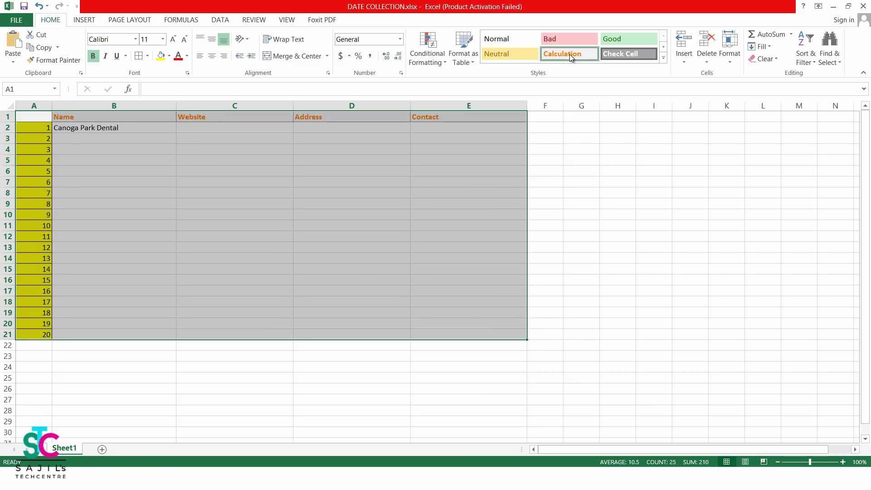
{"action": "left_click", "coordinate": [570, 53]}
{"action": "left_click", "coordinate": [72, 160]}
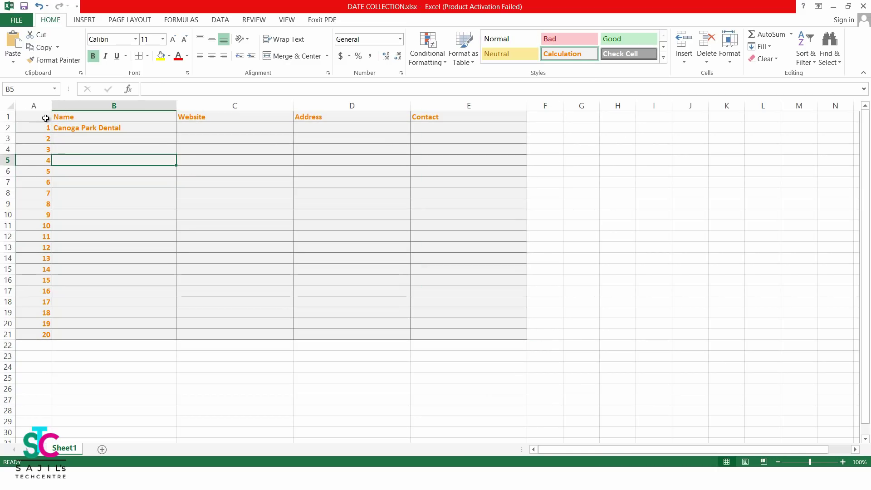
{"action": "left_click_drag", "start_coordinate": [43, 118], "coordinate": [41, 334]}
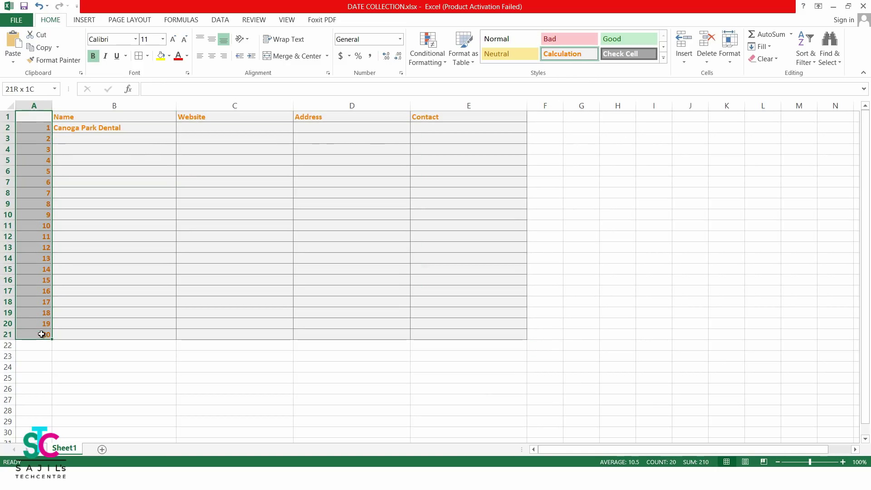
{"action": "left_click", "coordinate": [161, 55]}
{"action": "left_click", "coordinate": [539, 272]}
- Copy Canoga Park Dental's address from its Google Maps listing and paste it into cell D2 in Excel
{"action": "left_click", "coordinate": [128, 127]}
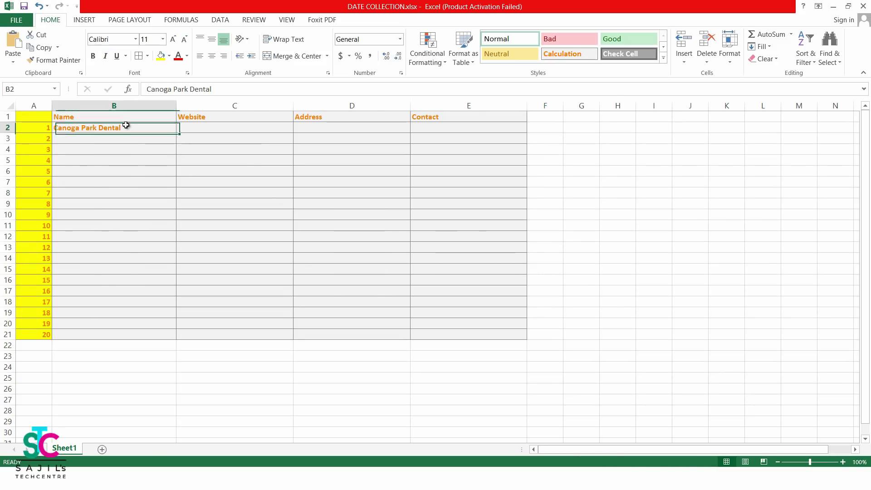
{"action": "key", "text": "alt+Tab"}
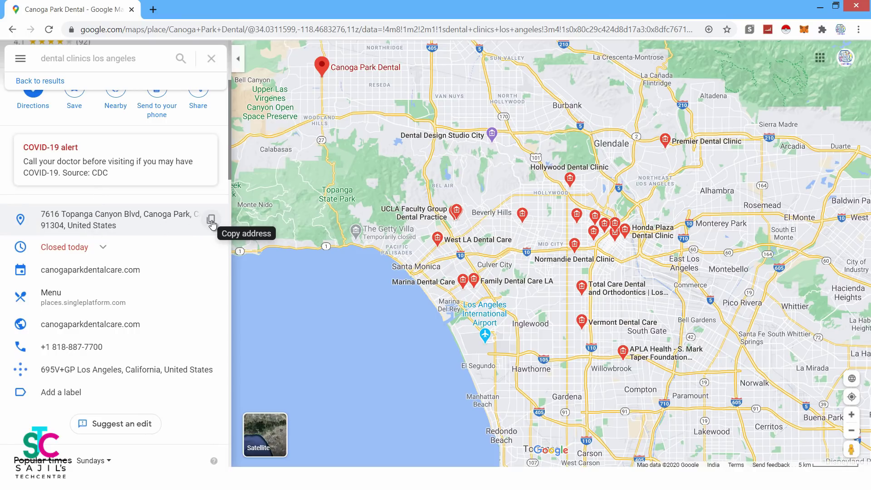
{"action": "left_click", "coordinate": [212, 221]}
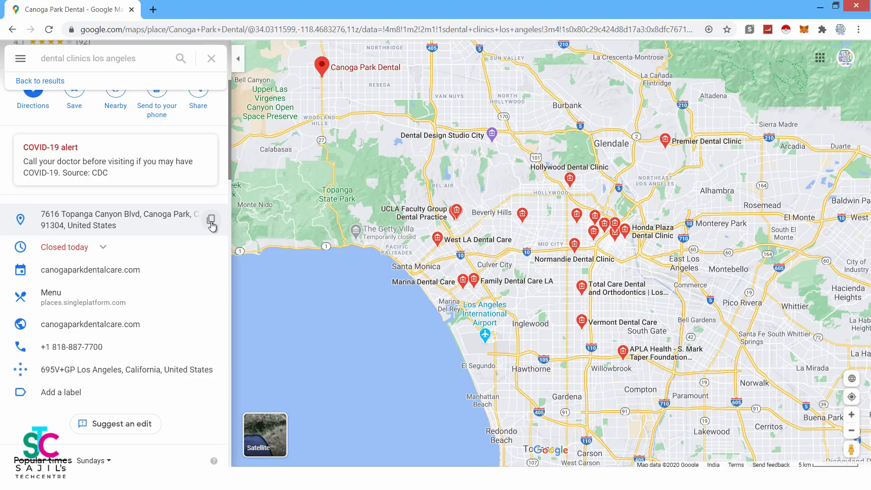
{"action": "key", "text": "alt+Tab"}
{"action": "left_click", "coordinate": [336, 131]}
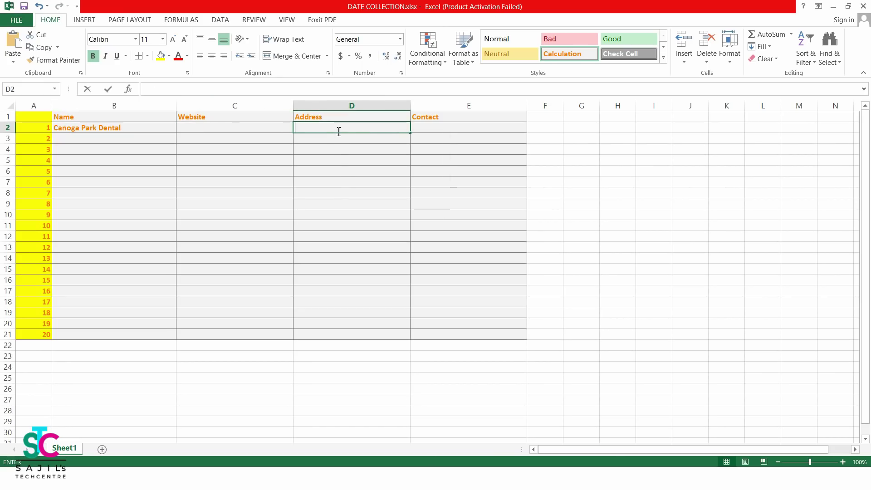
{"action": "right_click", "coordinate": [338, 131]}
{"action": "left_click", "coordinate": [357, 177]}
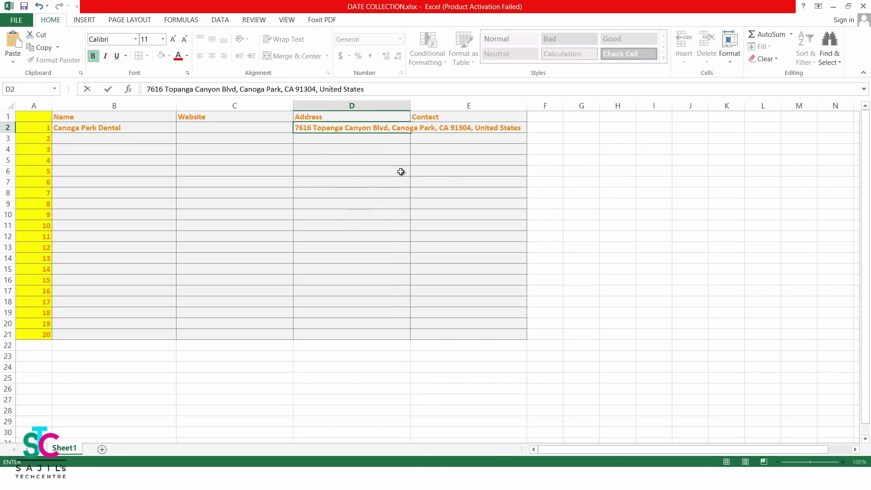
- Widen column D so the full clinic address fits
{"action": "left_click", "coordinate": [417, 107]}
{"action": "left_click_drag", "start_coordinate": [410, 106], "coordinate": [531, 116]}
{"action": "left_click", "coordinate": [614, 279]}
- Copy Canoga Park Dental's website link from Google Maps and paste it into cell C2 in Excel
{"action": "key", "text": "alt+Tab"}
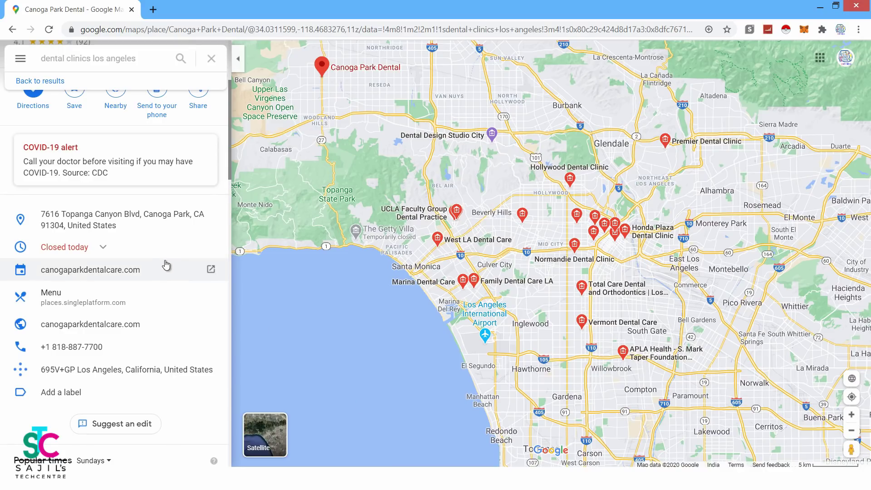
{"action": "mouse_move", "coordinate": [173, 330]}
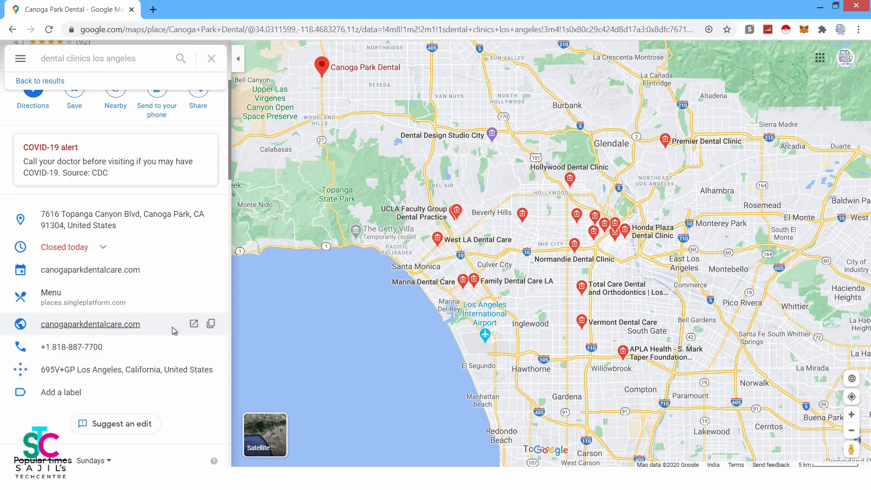
{"action": "left_click", "coordinate": [212, 325]}
{"action": "key", "text": "alt+Tab"}
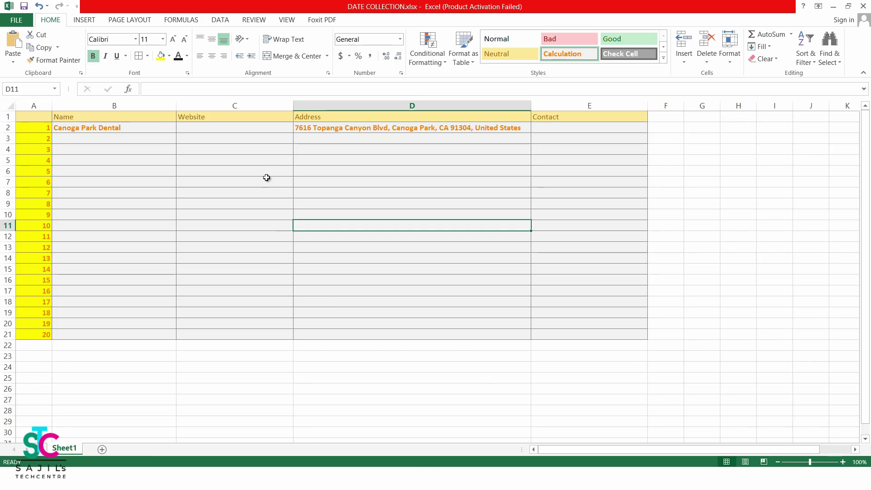
{"action": "left_click", "coordinate": [225, 119]}
{"action": "double_click", "coordinate": [222, 128]}
{"action": "right_click", "coordinate": [222, 128]}
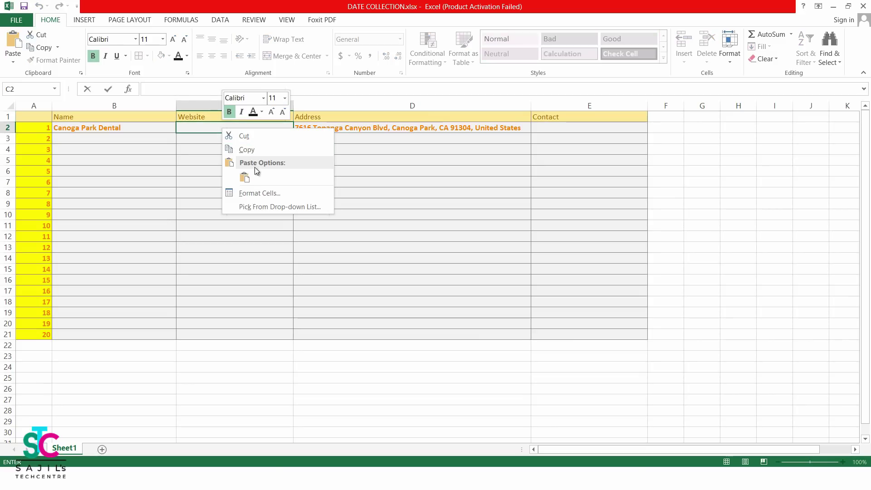
{"action": "left_click", "coordinate": [245, 177]}
- Fit the width of column C to the pasted website link
{"action": "left_click", "coordinate": [296, 105]}
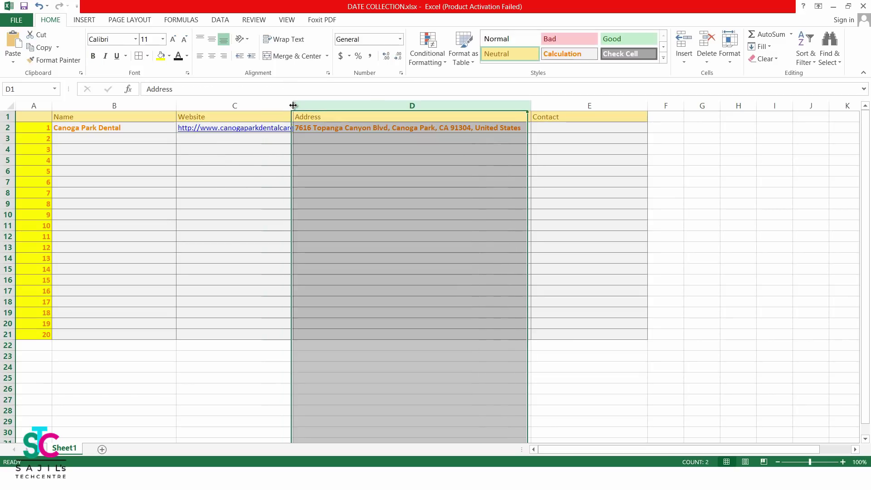
{"action": "double_click", "coordinate": [293, 105]}
{"action": "left_click", "coordinate": [293, 106]}
{"action": "left_click", "coordinate": [378, 202]}
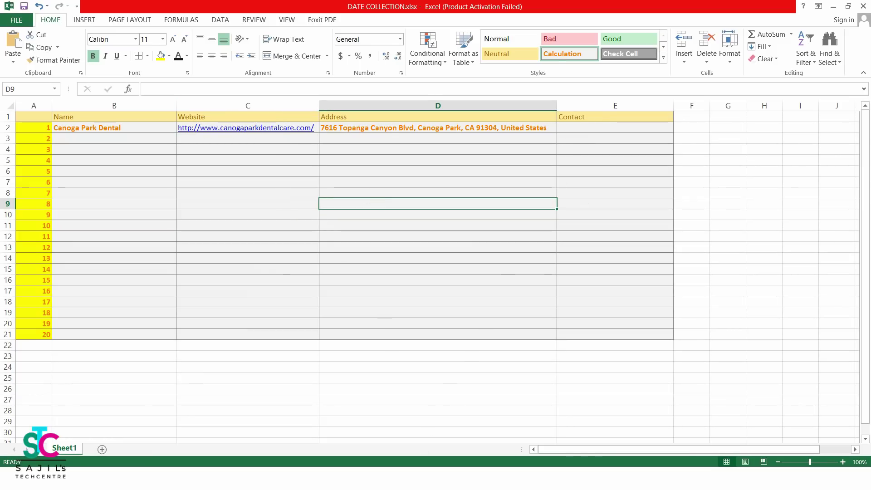
{"action": "left_click", "coordinate": [394, 386]}
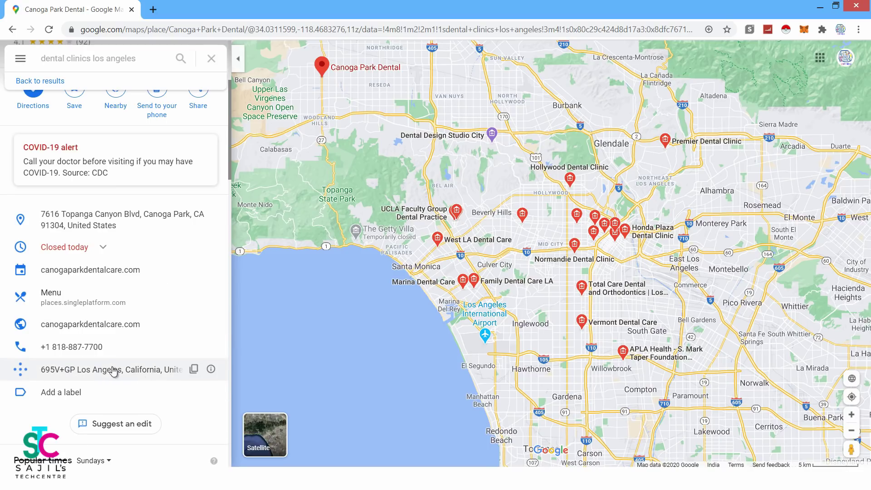
{"action": "left_click", "coordinate": [194, 346]}
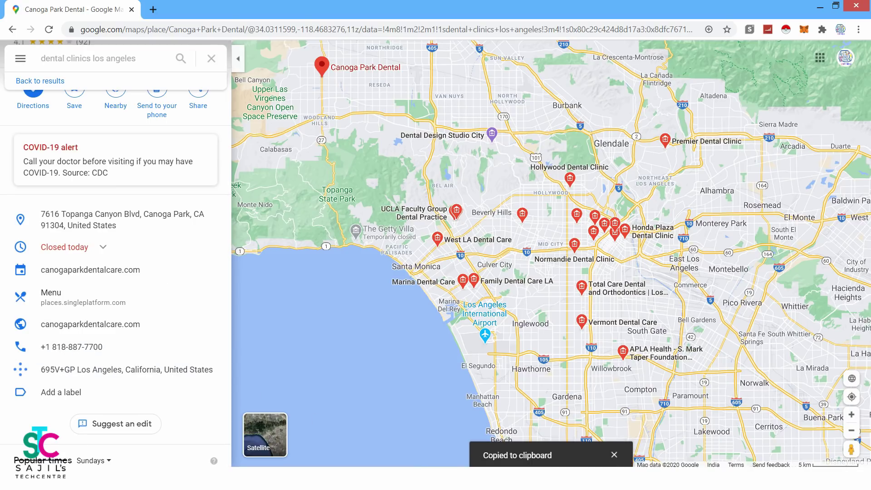
{"action": "key", "text": "alt+Tab"}
{"action": "right_click", "coordinate": [593, 129]}
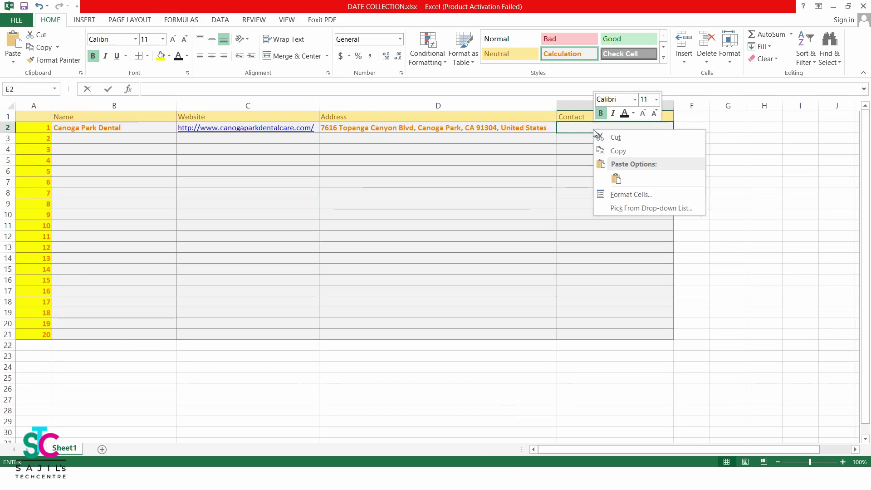
{"action": "left_click", "coordinate": [621, 179]}
{"action": "left_click", "coordinate": [738, 187]}
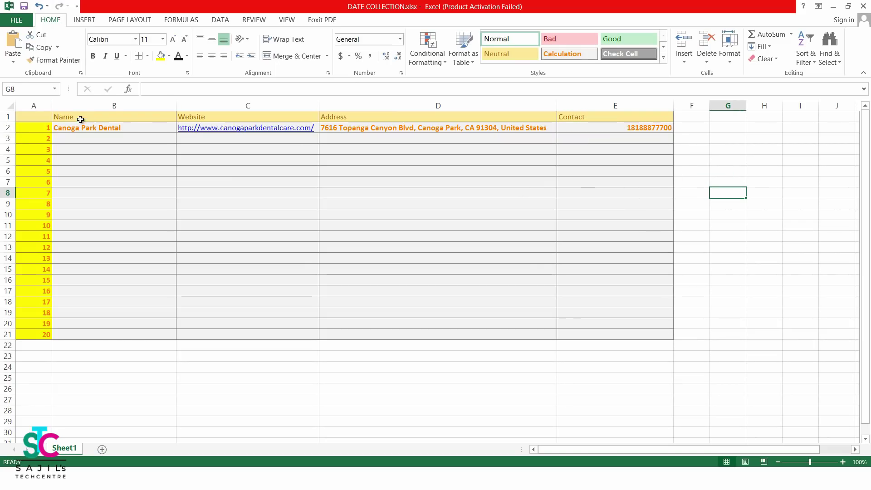
- Switch to Google Maps, go back to the dental clinic results and open the first listing's contact details
{"action": "key", "text": "alt+Tab"}
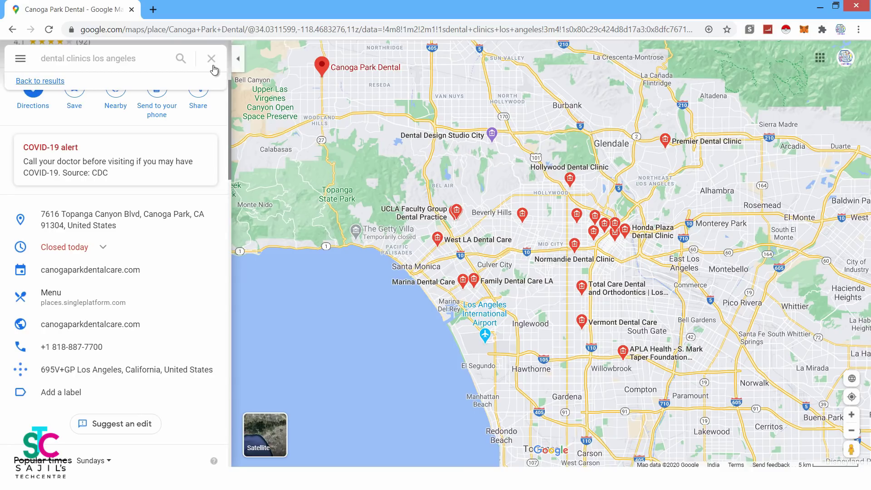
{"action": "left_click", "coordinate": [28, 81]}
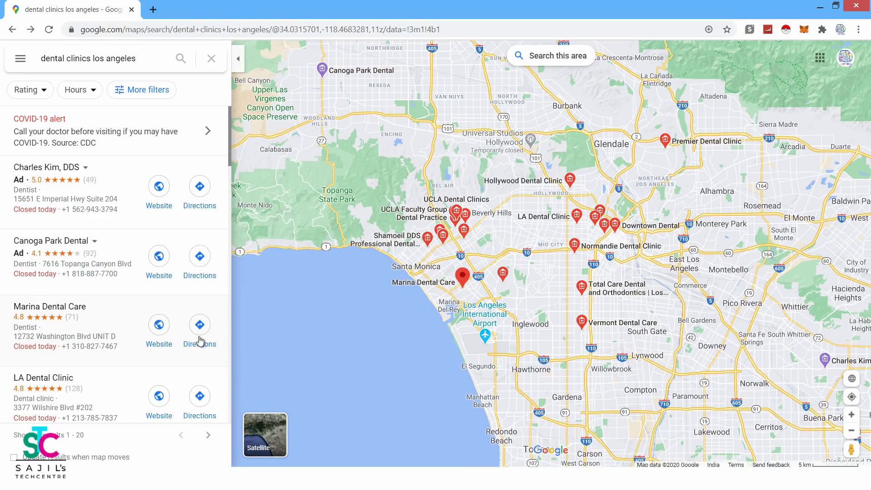
{"action": "left_click", "coordinate": [78, 204]}
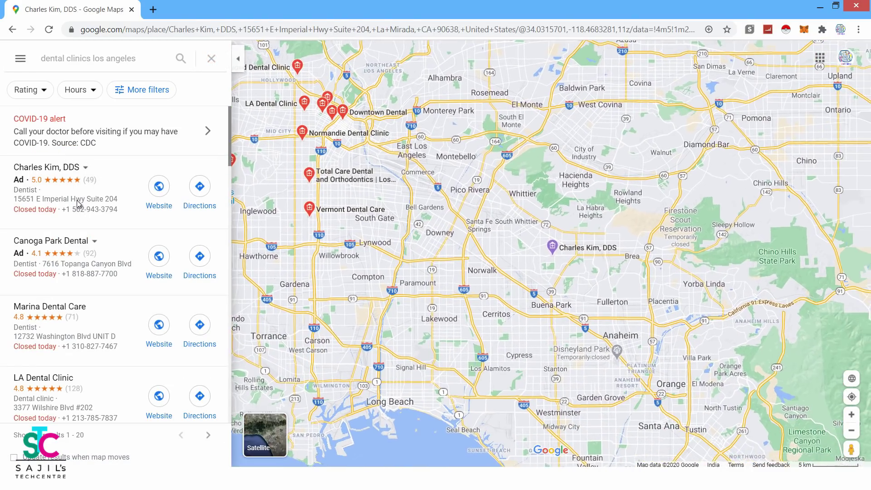
{"action": "scroll", "coordinate": [81, 277], "scroll_direction": "down", "scroll_amount": 3}
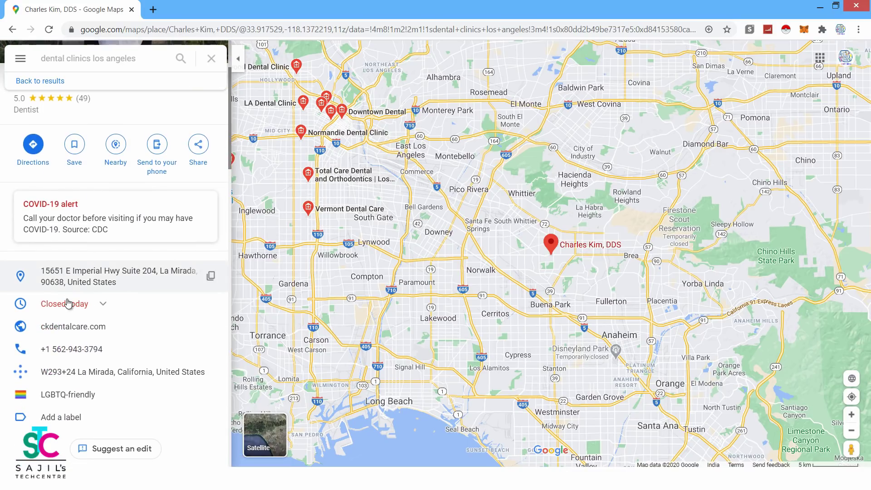
- Copy the open dentist listing's name from Google Maps and paste it into cell B3 in Excel
{"action": "scroll", "coordinate": [129, 214], "scroll_direction": "up", "scroll_amount": 3}
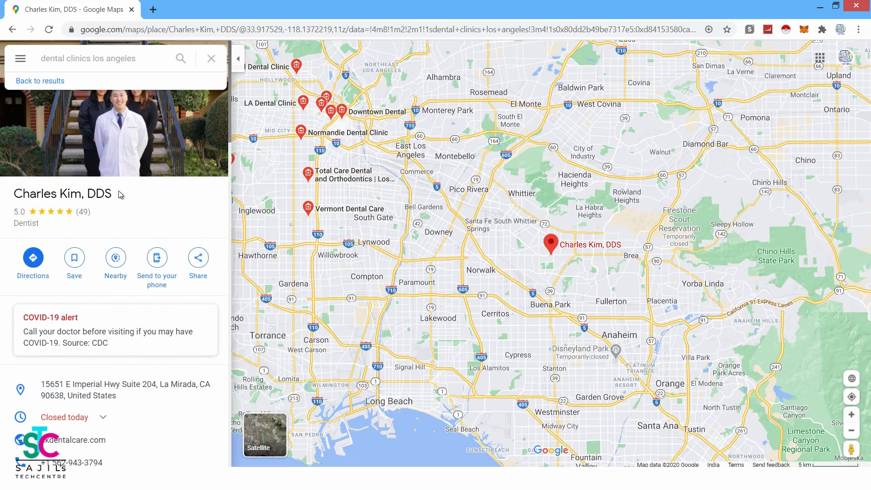
{"action": "left_click_drag", "start_coordinate": [121, 194], "coordinate": [17, 194]}
{"action": "right_click", "coordinate": [33, 198]}
{"action": "left_click", "coordinate": [50, 204]}
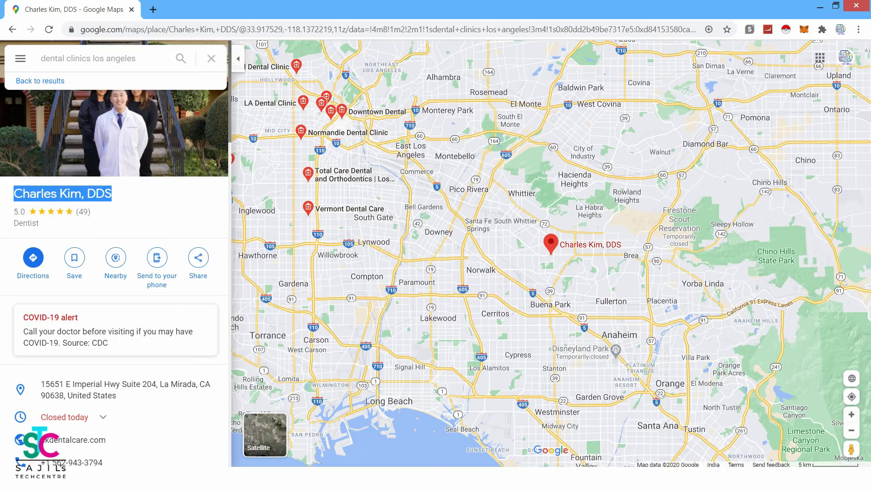
{"action": "key", "text": "alt+Tab"}
{"action": "left_click", "coordinate": [127, 142]}
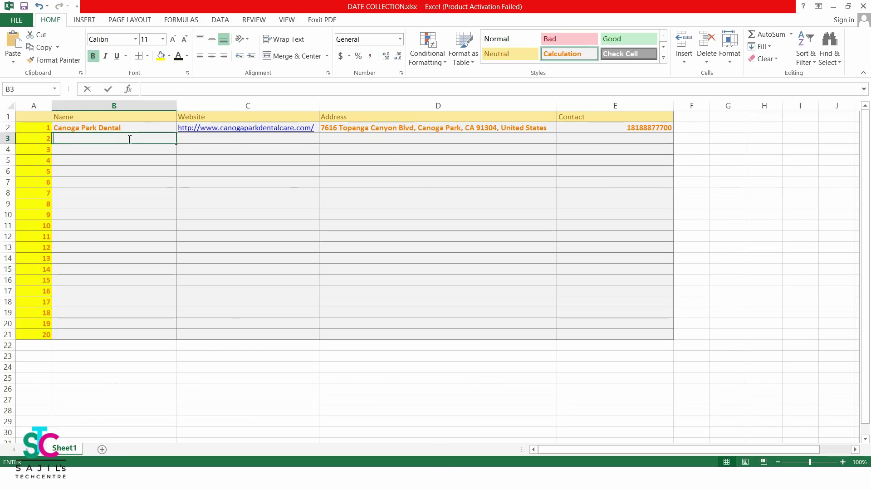
{"action": "right_click", "coordinate": [128, 142]}
{"action": "left_click", "coordinate": [150, 185]}
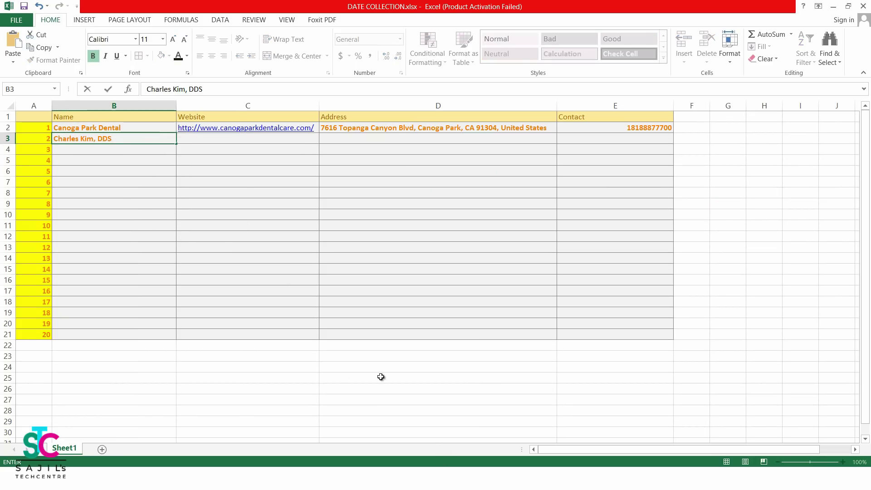
- Copy the same listing's address from Google Maps and paste it into cell D3 in Excel
{"action": "key", "text": "alt+Tab"}
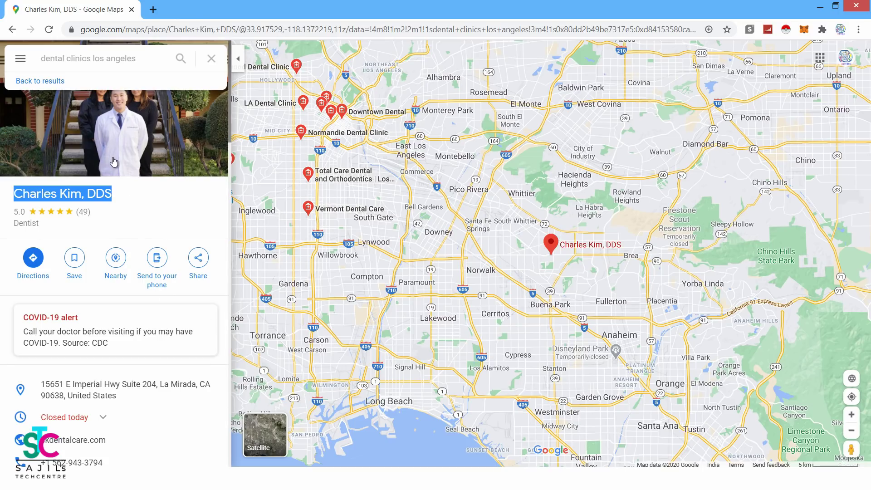
{"action": "scroll", "coordinate": [111, 204], "scroll_direction": "down", "scroll_amount": 3}
{"action": "mouse_move", "coordinate": [120, 283]}
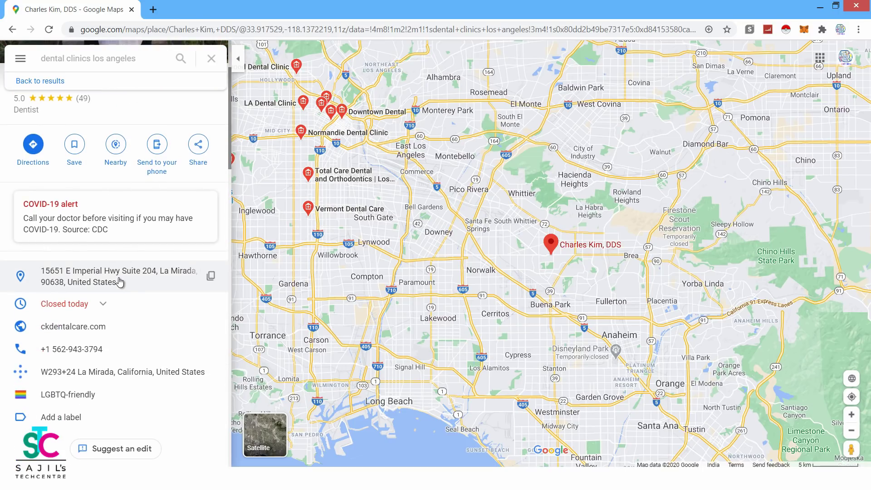
{"action": "left_click", "coordinate": [210, 279]}
{"action": "key", "text": "alt+Tab"}
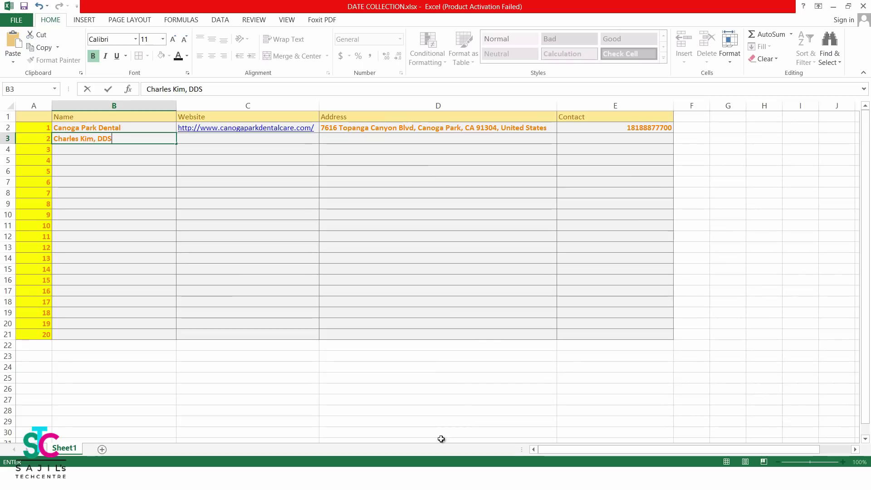
{"action": "left_click", "coordinate": [357, 138]}
{"action": "right_click", "coordinate": [356, 138]}
{"action": "left_click", "coordinate": [382, 187]}
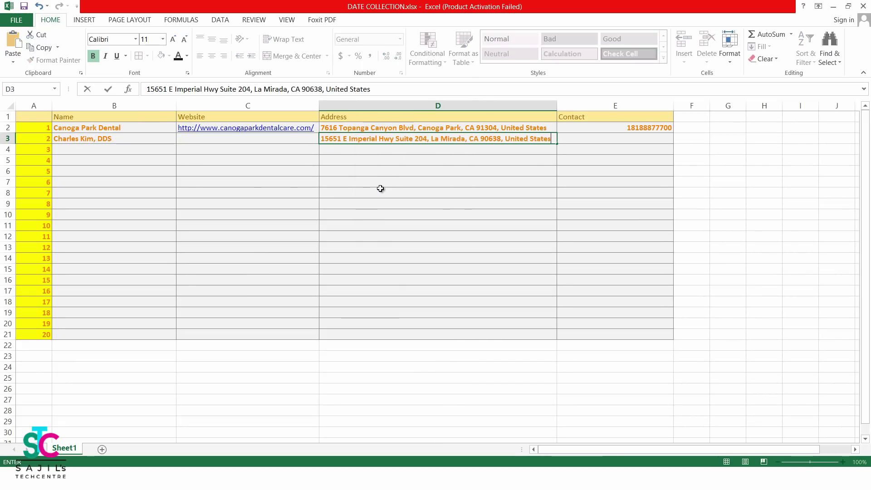
{"action": "key", "text": "alt+Tab"}
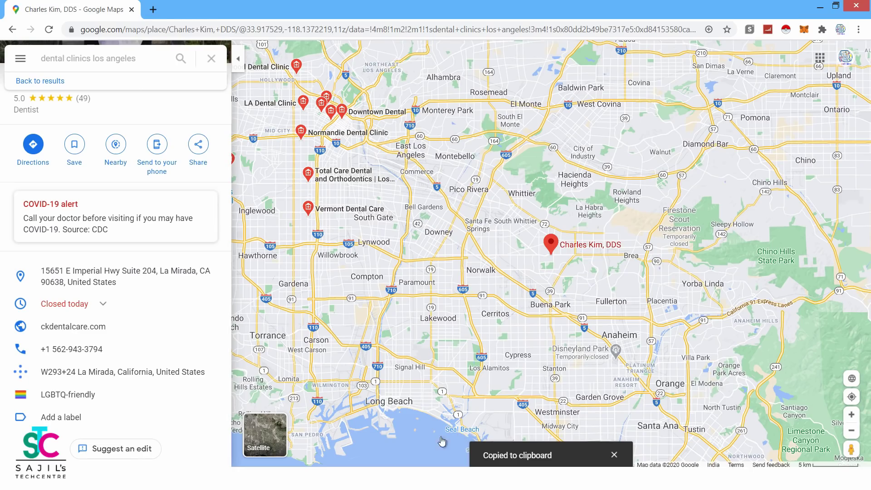
{"action": "key", "text": "alt+Tab"}
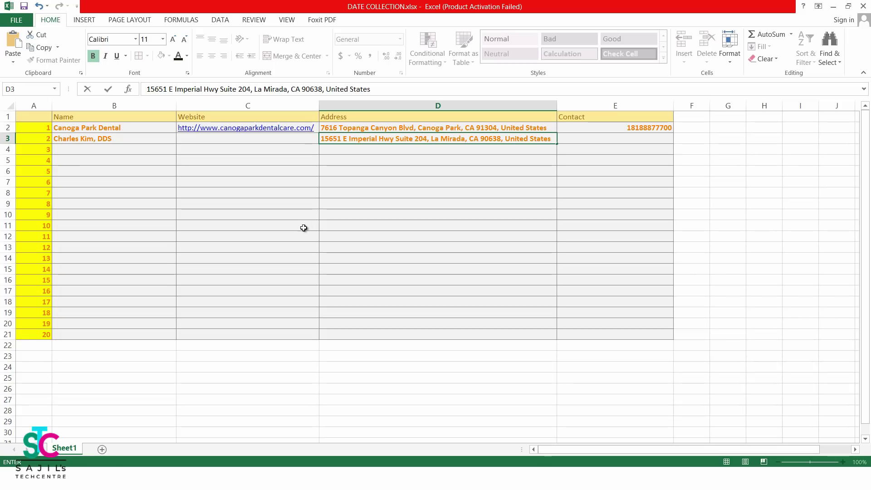
- Copy Canoga Park Dental's website link from cell C2 and open the site in the browser
{"action": "key", "text": "Up"}
{"action": "key", "text": "Left"}
{"action": "key", "text": "F2"}
{"action": "key", "text": "Left"}
{"action": "key", "text": "Left"}
{"action": "key", "text": "Left"}
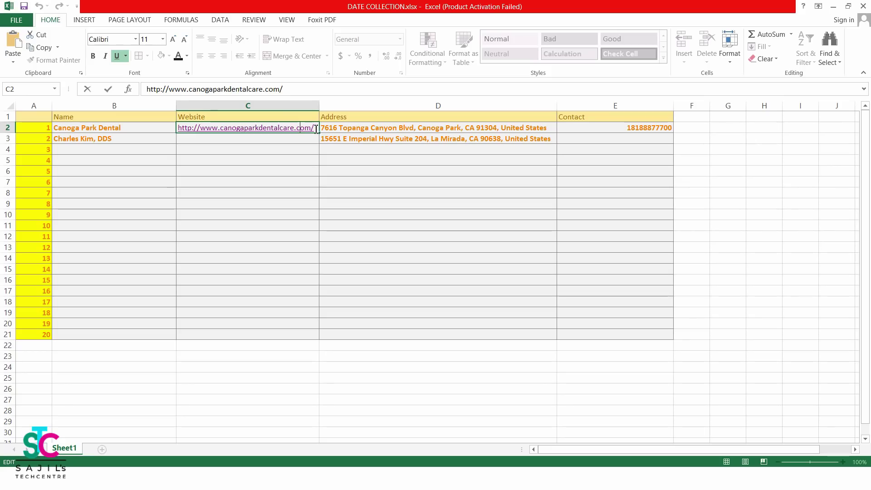
{"action": "left_click_drag", "start_coordinate": [315, 128], "coordinate": [177, 128]}
{"action": "right_click", "coordinate": [191, 129]}
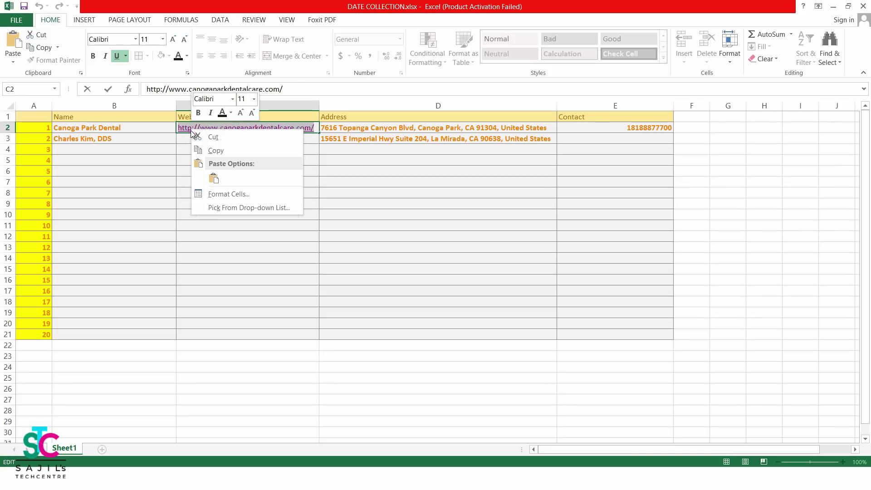
{"action": "left_click", "coordinate": [208, 151]}
{"action": "key", "text": "alt+Tab"}
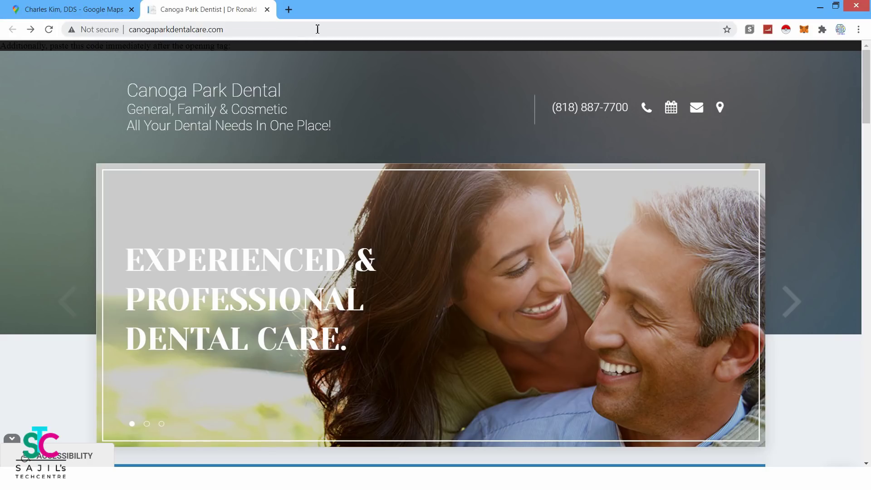
{"action": "left_click", "coordinate": [283, 30]}
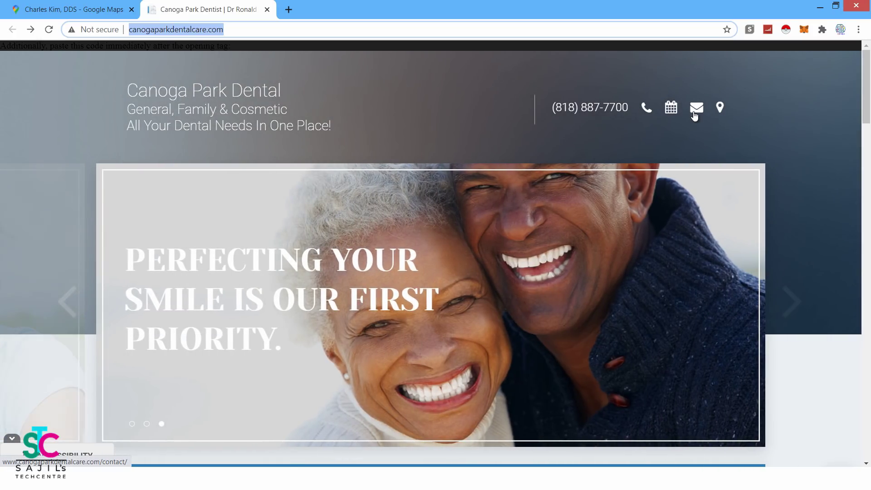
- Open the Canoga Park Dental site's contact page and copy the clinic's e-mail address
{"action": "left_click", "coordinate": [695, 116]}
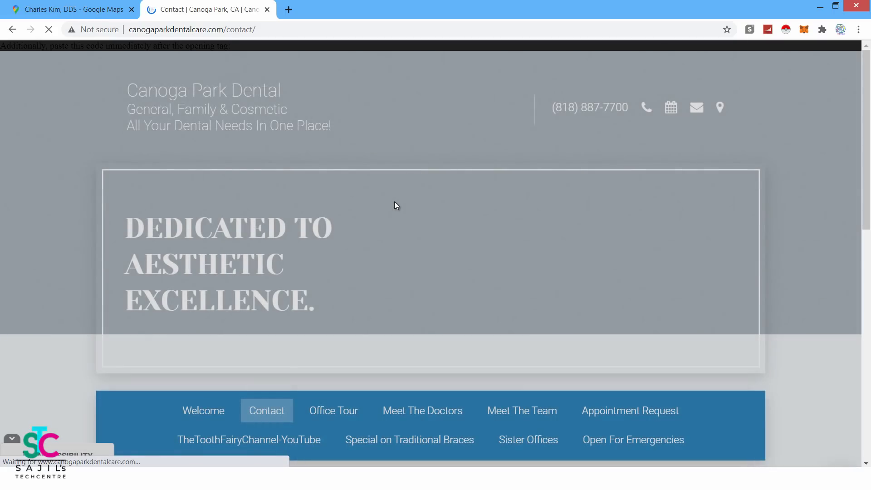
{"action": "scroll", "coordinate": [394, 208], "scroll_direction": "down", "scroll_amount": 6}
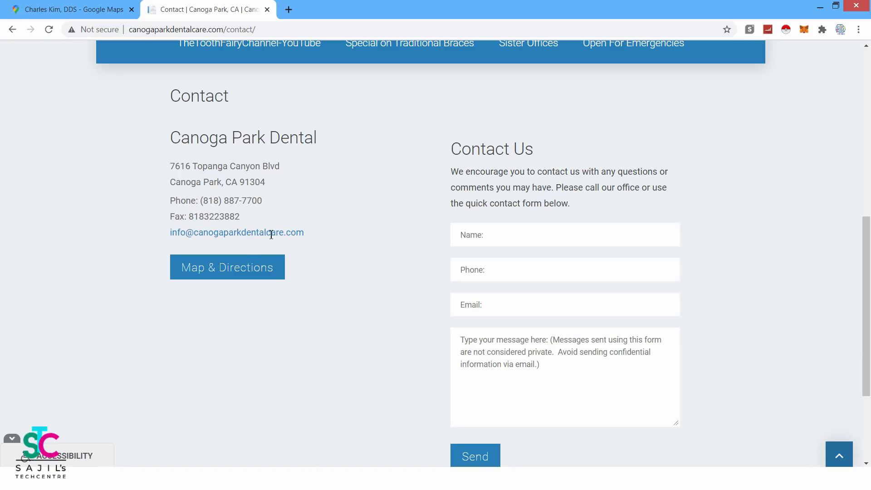
{"action": "left_click_drag", "start_coordinate": [318, 233], "coordinate": [160, 236]}
{"action": "right_click", "coordinate": [193, 233]}
{"action": "left_click", "coordinate": [318, 248]}
{"action": "left_click_drag", "start_coordinate": [294, 236], "coordinate": [173, 232]}
{"action": "right_click", "coordinate": [173, 235]}
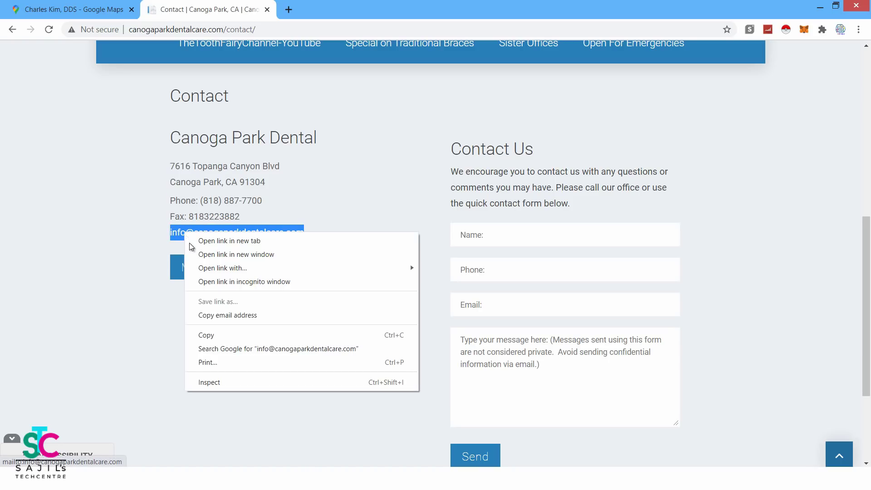
{"action": "left_click", "coordinate": [213, 335]}
- Switch to Excel, paste the clinic's e-mail address into cell F2 and fit the width of column F to it
{"action": "key", "text": "alt+Tab"}
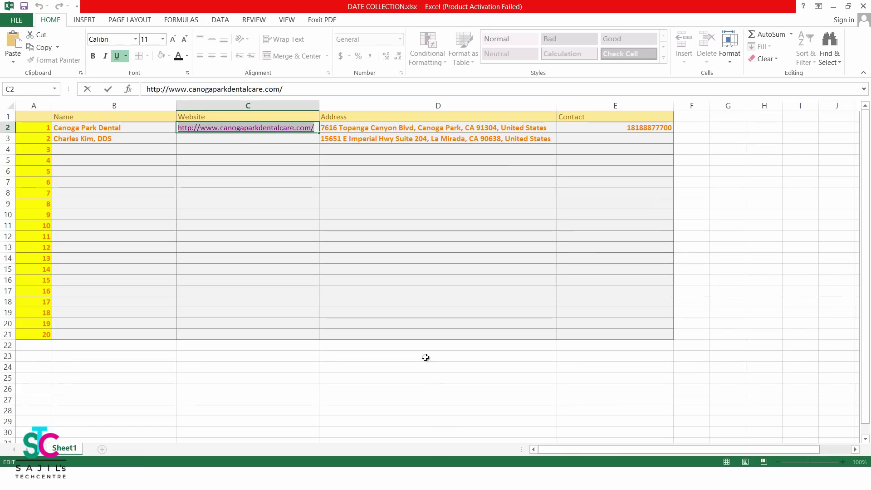
{"action": "left_click", "coordinate": [691, 127]}
{"action": "key", "text": "ctrl+v"}
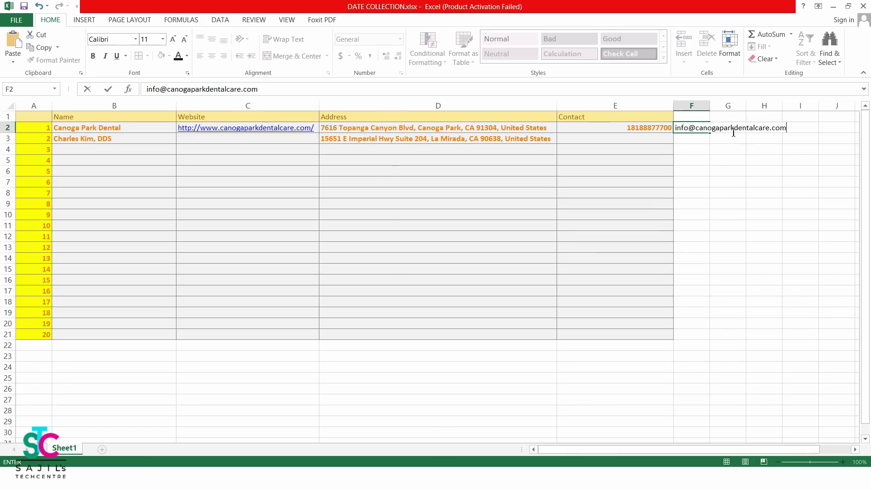
{"action": "double_click", "coordinate": [711, 112]}
{"action": "left_click", "coordinate": [723, 159]}
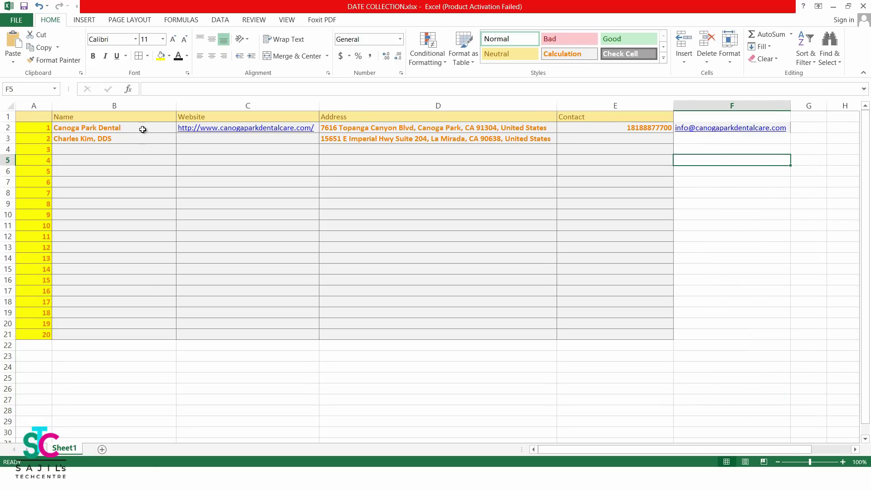
- Select Canoga Park Dental's entries in B2:F2, then return to the dental clinic results in Google Maps
{"action": "left_click_drag", "start_coordinate": [141, 129], "coordinate": [704, 135]}
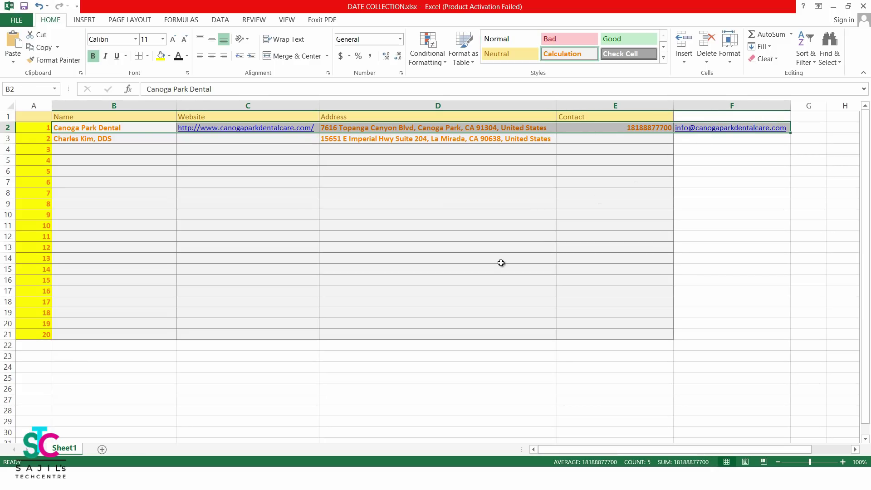
{"action": "key", "text": "alt+Tab"}
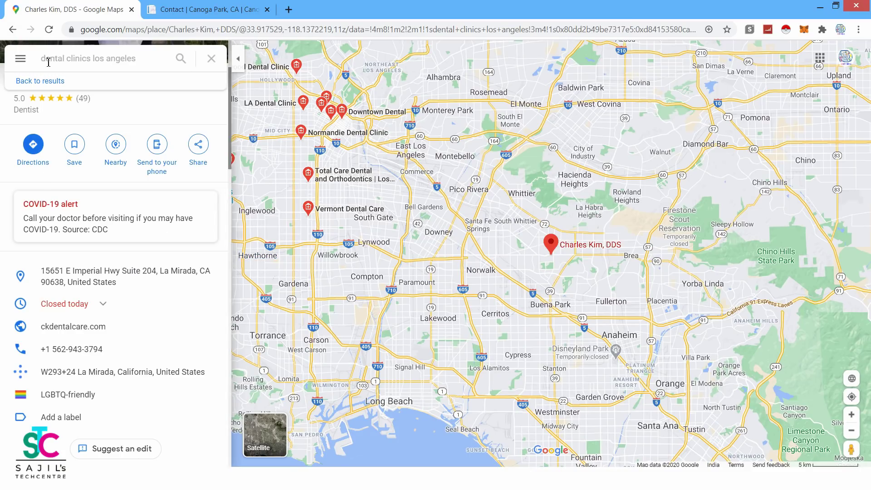
{"action": "left_click", "coordinate": [12, 31]}
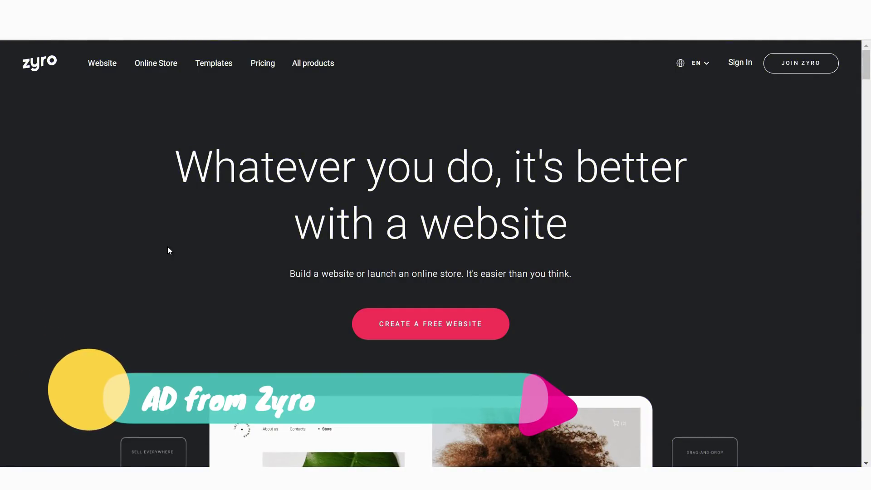
- Browse the website templates on the Zyro site and review its premium plans and pricing
{"action": "left_click", "coordinate": [210, 64]}
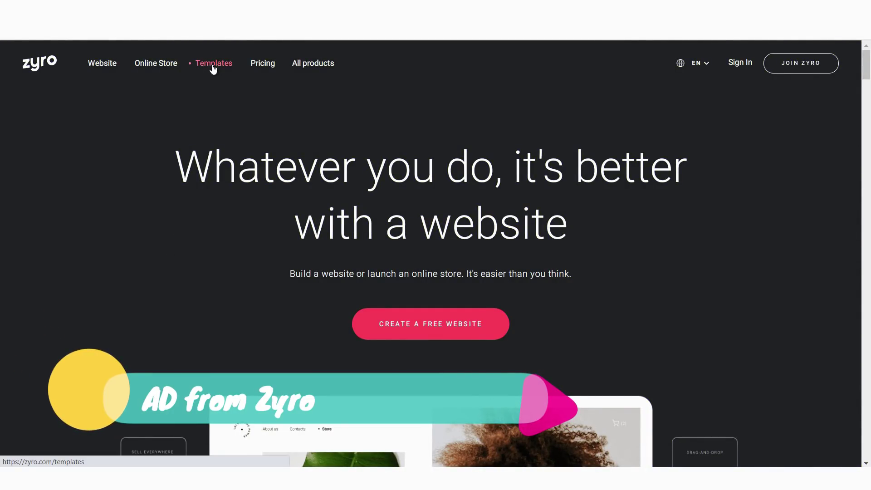
{"action": "scroll", "coordinate": [398, 238], "scroll_direction": "down", "scroll_amount": 10}
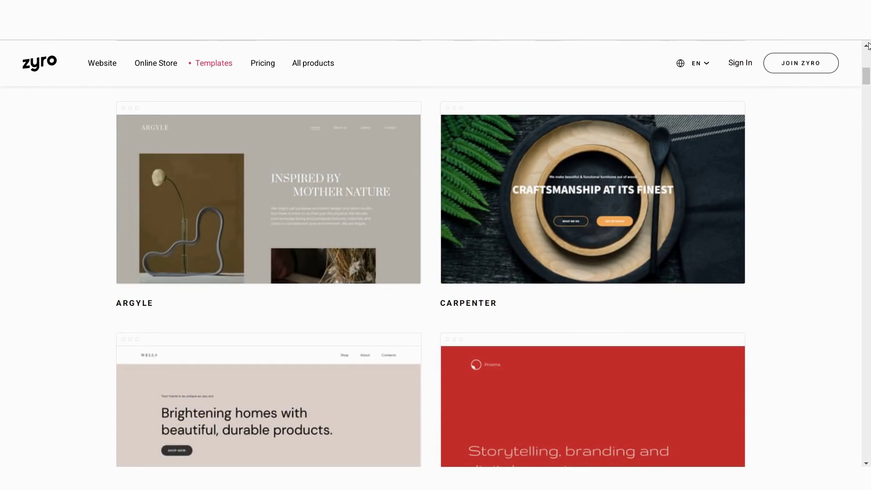
{"action": "mouse_move", "coordinate": [868, 89]}
{"action": "left_mouse_down"}
{"action": "mouse_move", "coordinate": [867, 100]}
{"action": "mouse_move", "coordinate": [867, 73]}
{"action": "left_mouse_up"}
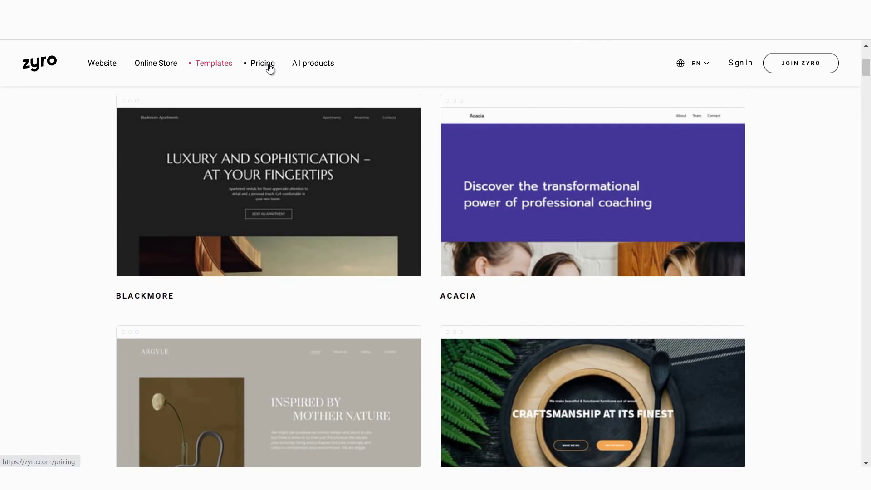
{"action": "left_click", "coordinate": [269, 68]}
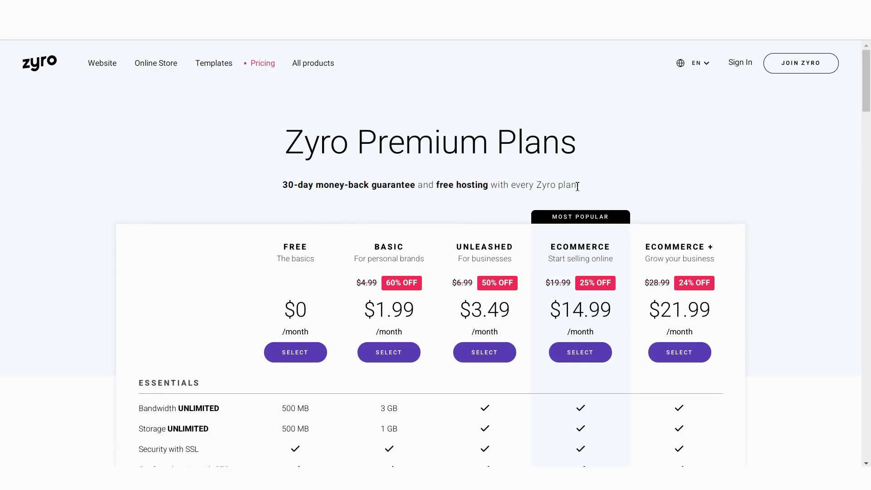
{"action": "scroll", "coordinate": [329, 271], "scroll_direction": "down", "scroll_amount": 8}
{"action": "scroll", "coordinate": [328, 271], "scroll_direction": "up", "scroll_amount": 8}
{"action": "scroll", "coordinate": [329, 274], "scroll_direction": "down", "scroll_amount": 2}
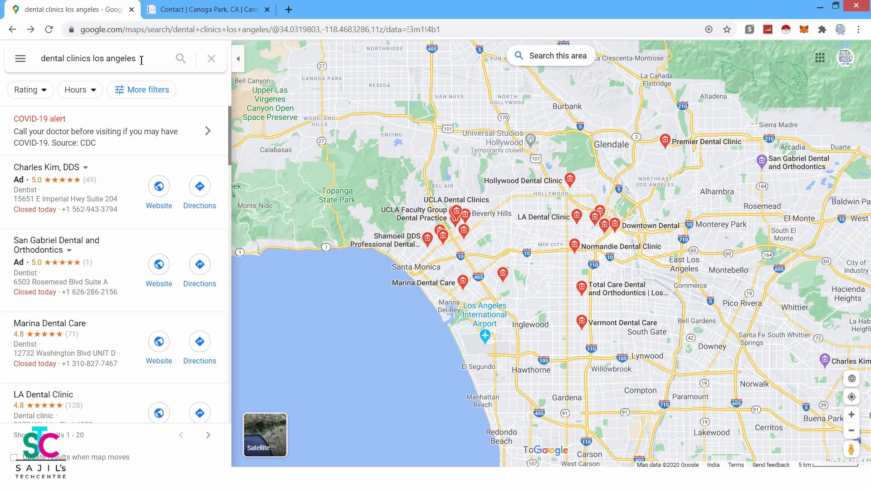
- Search Google Maps for real estate near Alabama, USA and look through the listed agencies
{"action": "left_click_drag", "start_coordinate": [141, 61], "coordinate": [41, 59]}
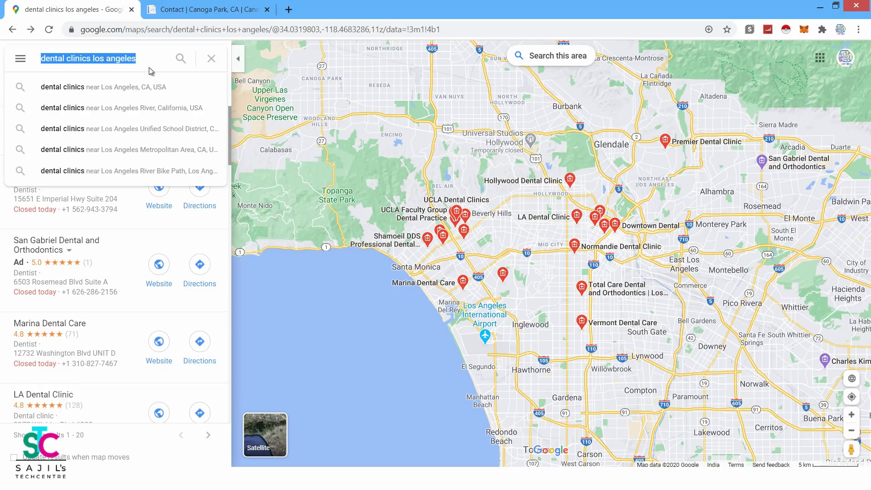
{"action": "type", "text": "real "}
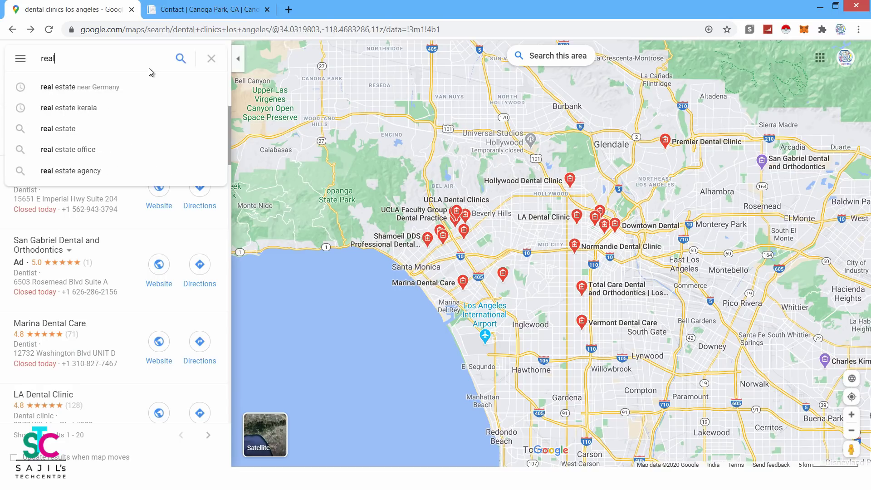
{"action": "type", "text": "estate near Al"}
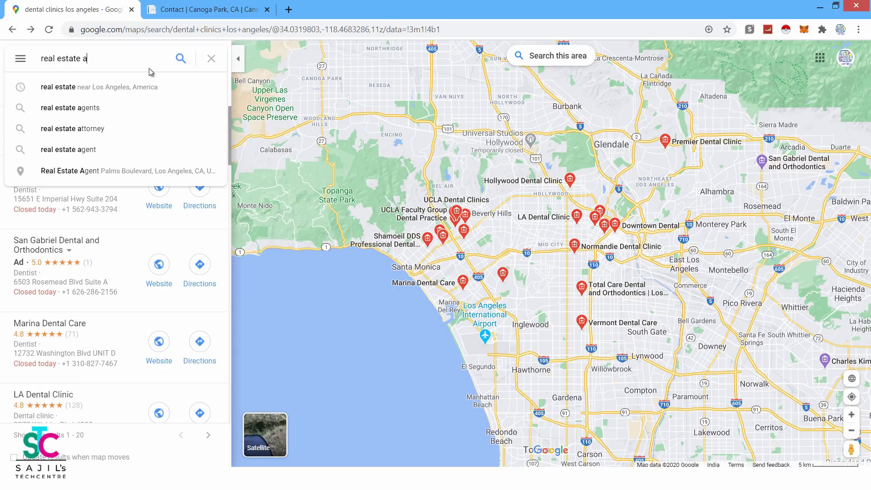
{"action": "type", "text": "ab"}
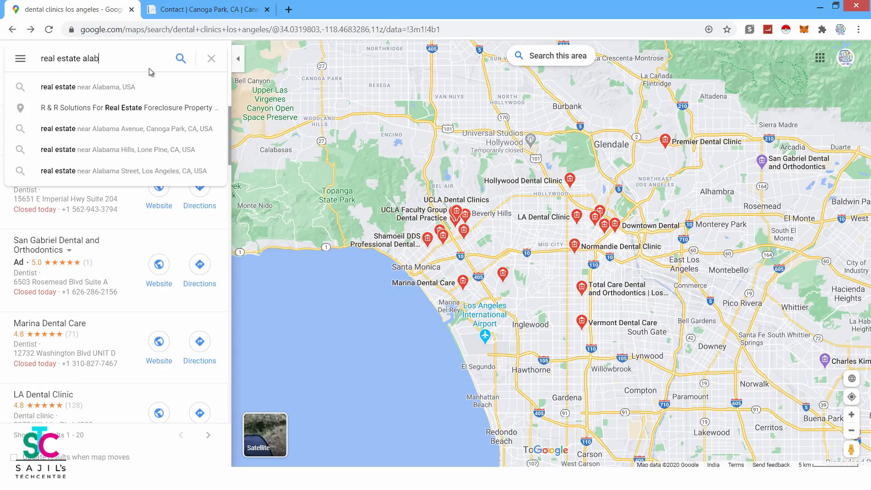
{"action": "type", "text": "ama"}
{"action": "left_click", "coordinate": [126, 87]}
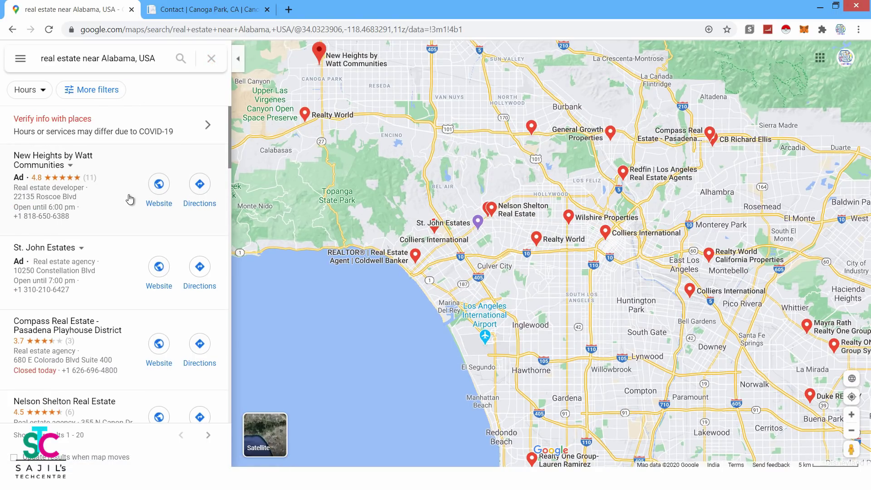
{"action": "scroll", "coordinate": [127, 254], "scroll_direction": "down", "scroll_amount": 3}
{"action": "scroll", "coordinate": [127, 288], "scroll_direction": "down", "scroll_amount": 15}
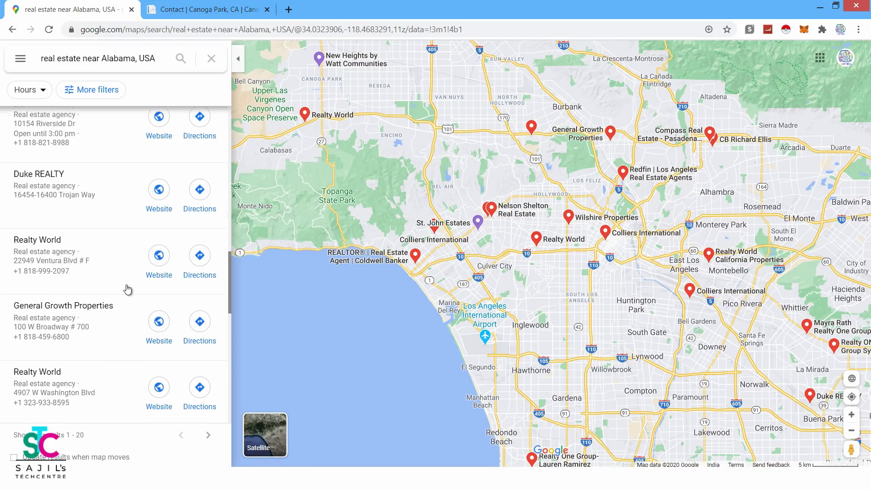
{"action": "scroll", "coordinate": [129, 290], "scroll_direction": "down", "scroll_amount": 6}
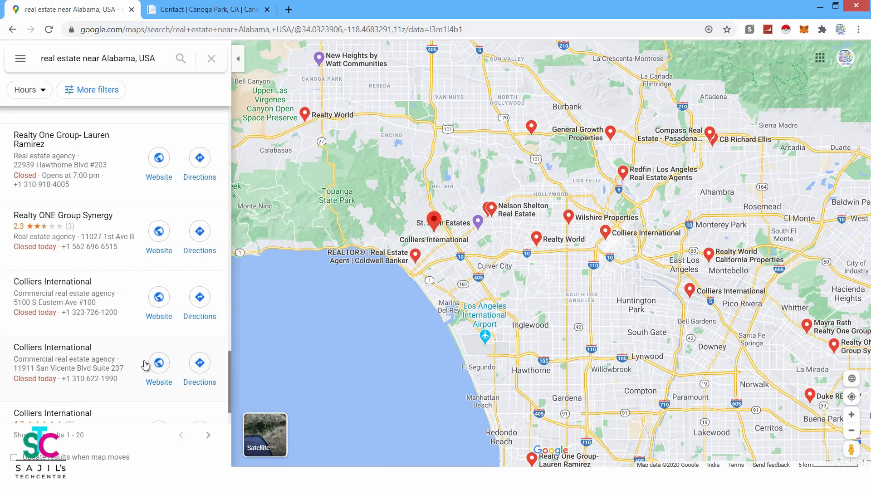
- Leave the Alabama results, search Google Maps for "real estate germany" and look through the listed agencies
{"action": "scroll", "coordinate": [169, 299], "scroll_direction": "up", "scroll_amount": 6}
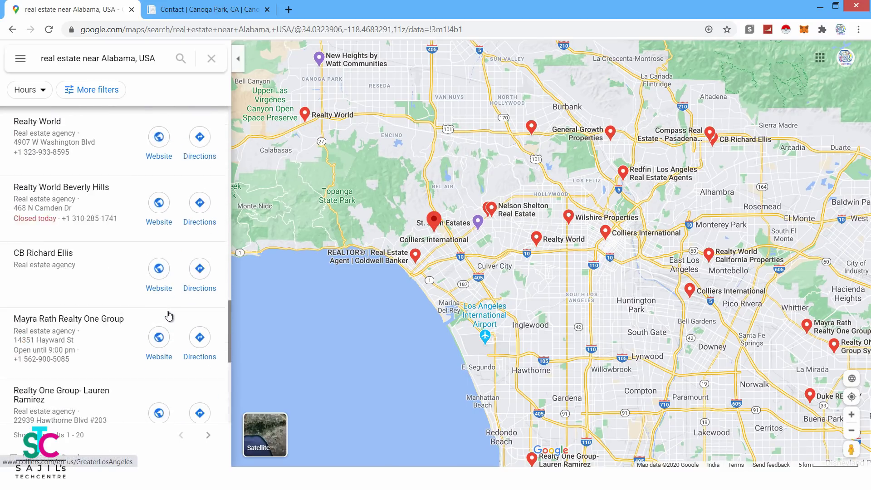
{"action": "key", "text": "alt+Left"}
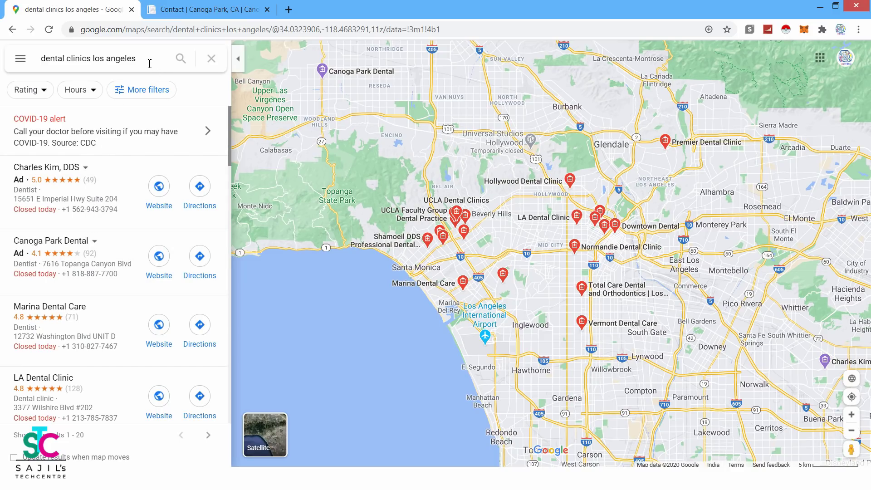
{"action": "left_click_drag", "start_coordinate": [149, 59], "coordinate": [44, 59]}
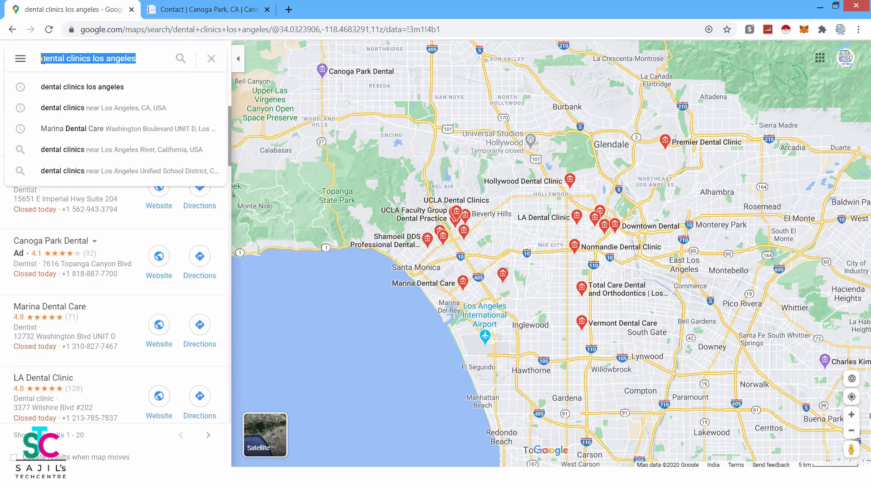
{"action": "key", "text": "ctrl+v"}
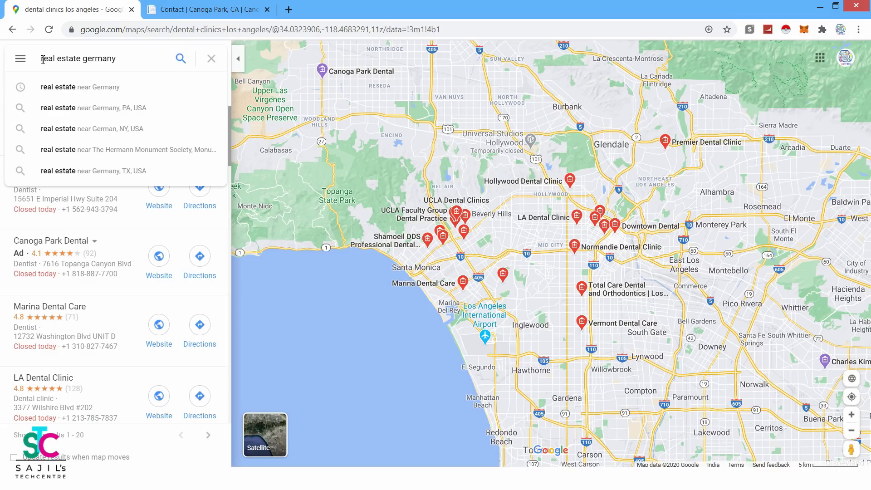
{"action": "key", "text": "Return"}
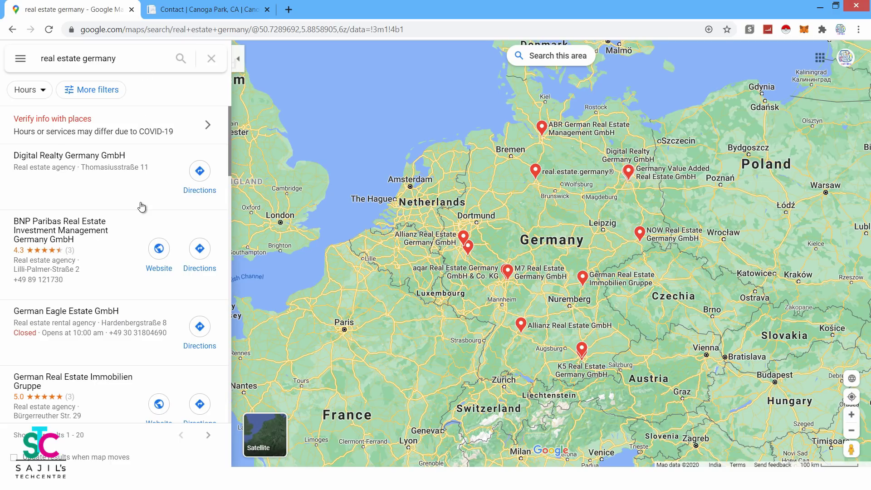
{"action": "scroll", "coordinate": [133, 213], "scroll_direction": "down", "scroll_amount": 5}
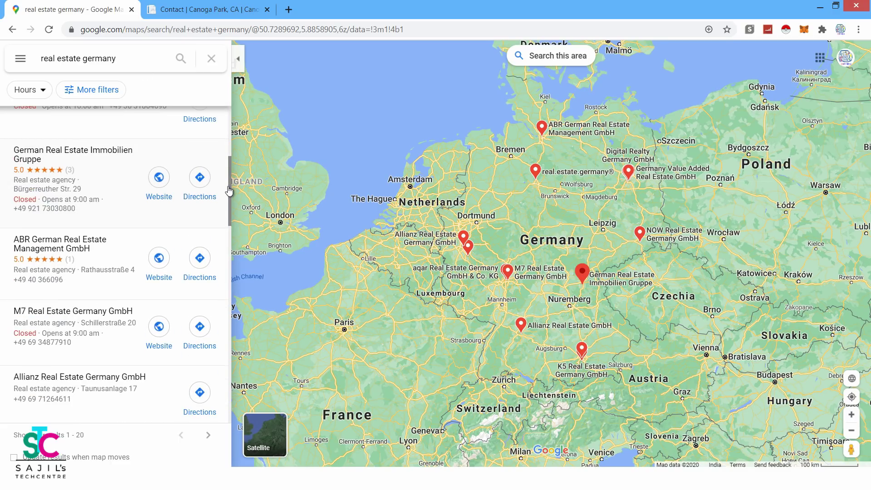
{"action": "left_click_drag", "start_coordinate": [229, 191], "coordinate": [240, 417]}
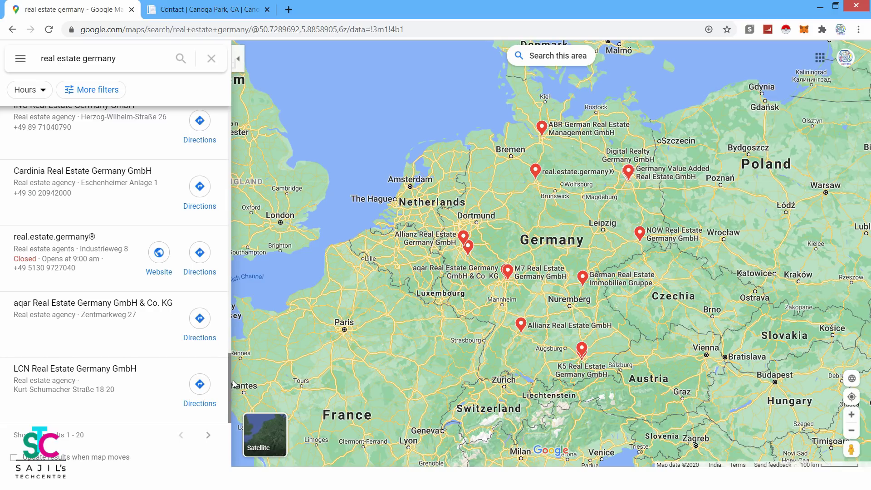
{"action": "left_click_drag", "start_coordinate": [233, 384], "coordinate": [222, 145]}
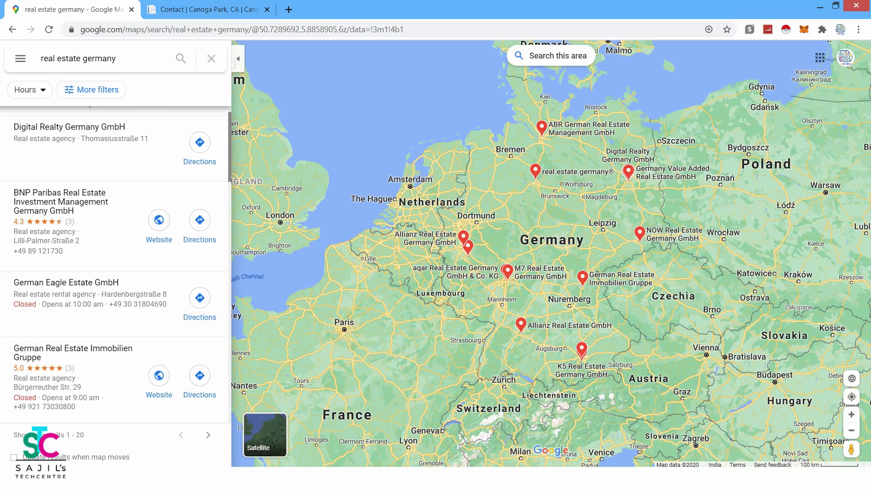
- Switch to the DATE COLLECTION workbook in Excel and review the numbered rows of the business table
{"action": "left_click", "coordinate": [442, 478]}
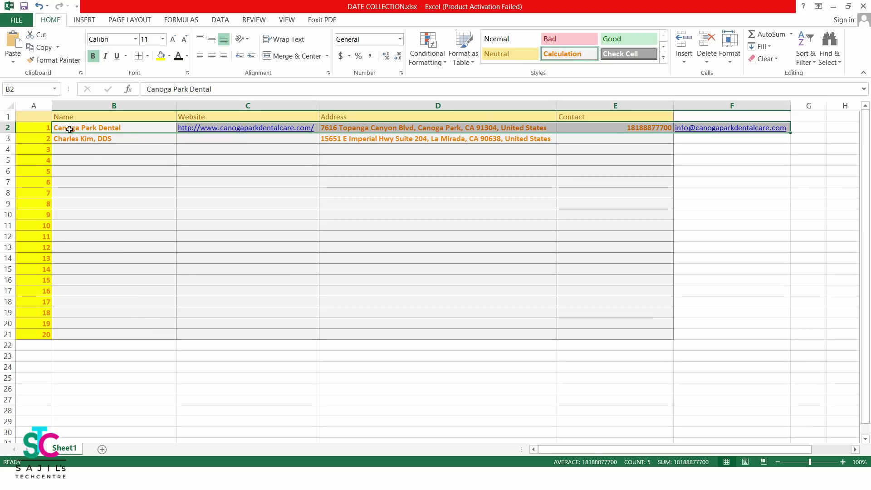
{"action": "left_click_drag", "start_coordinate": [12, 129], "coordinate": [14, 193]}
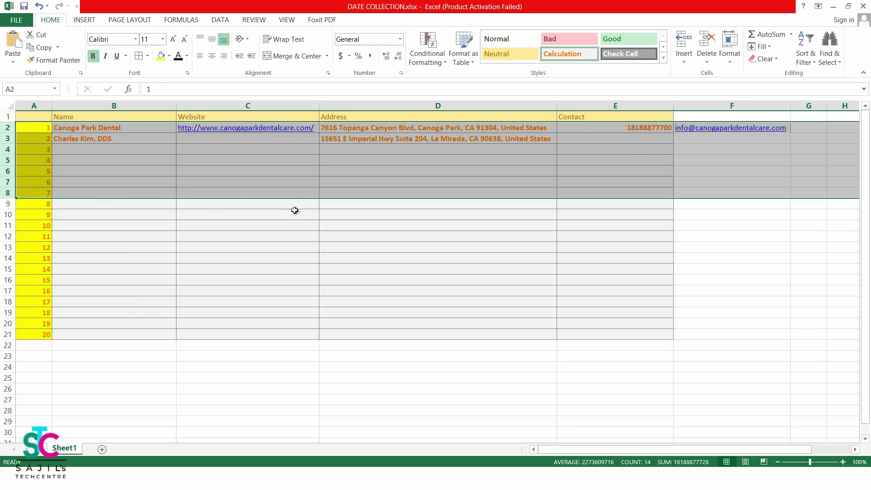
{"action": "left_click", "coordinate": [186, 170]}
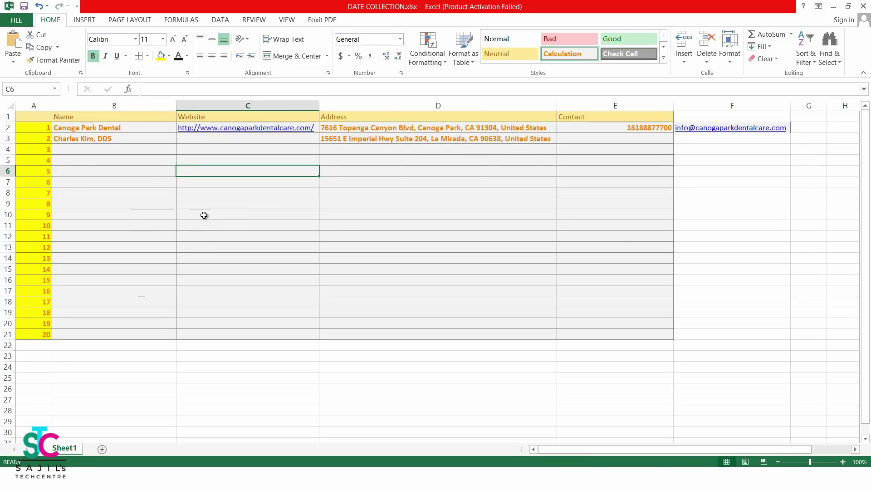
{"action": "scroll", "coordinate": [204, 215], "scroll_direction": "down", "scroll_amount": 3}
{"action": "scroll", "coordinate": [204, 215], "scroll_direction": "up", "scroll_amount": 3}
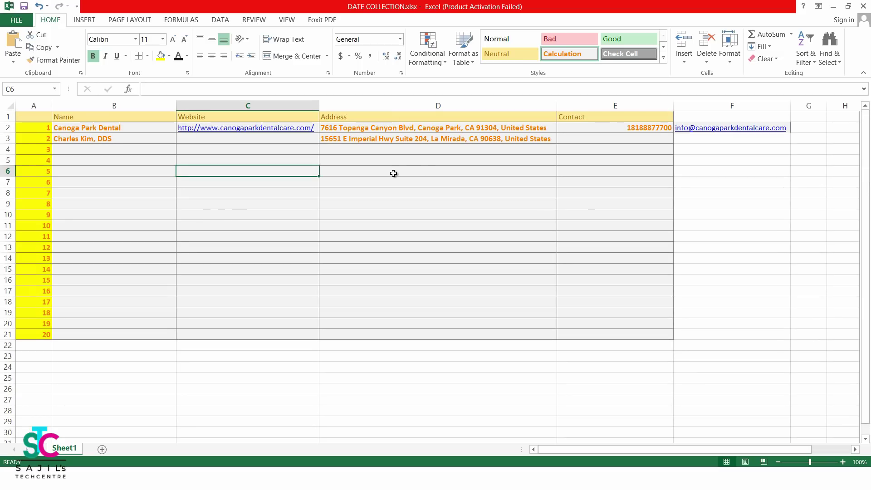
- Return to Google Maps, search for "real estate kerala" and look through the listed agencies
{"action": "key", "text": "alt+Tab"}
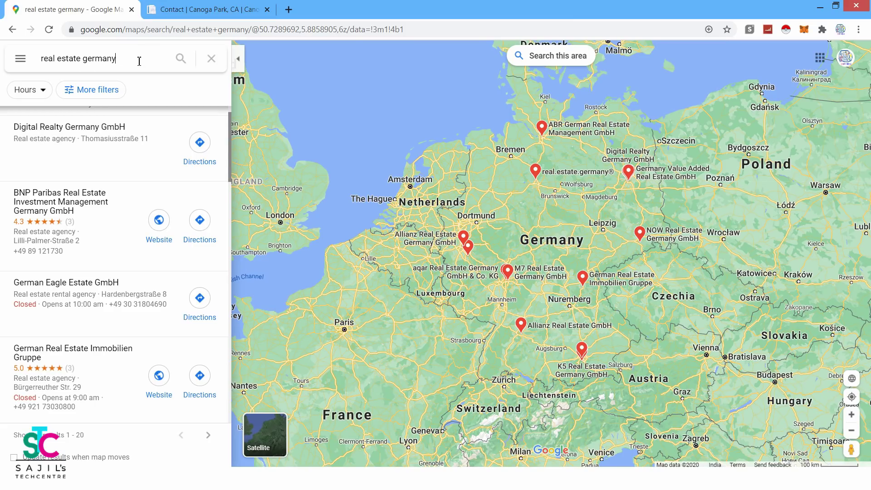
{"action": "left_click_drag", "start_coordinate": [140, 61], "coordinate": [38, 63]}
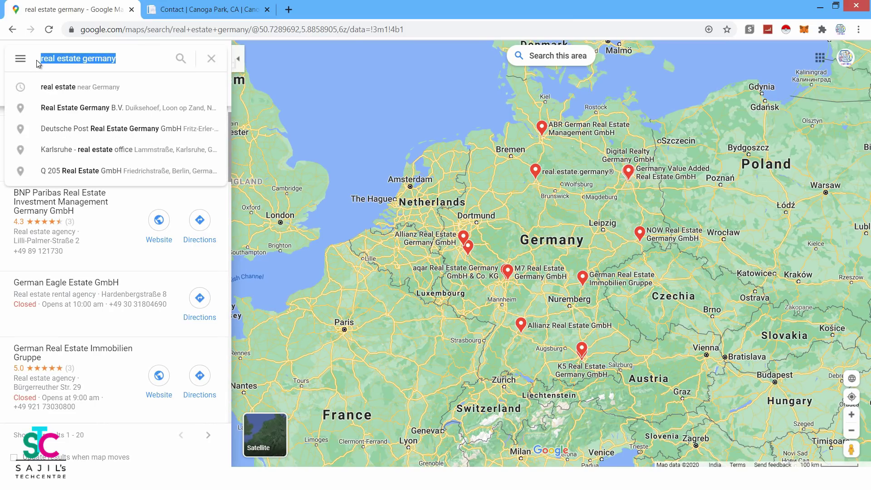
{"action": "left_click", "coordinate": [134, 59]}
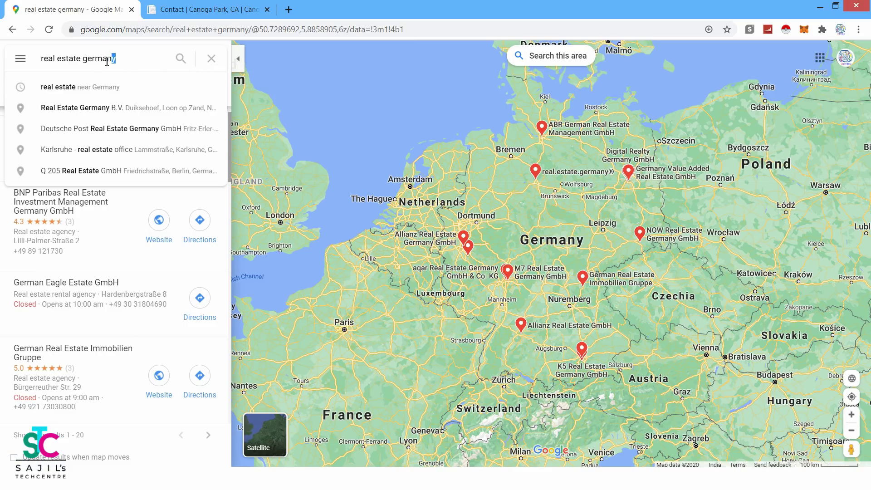
{"action": "left_click_drag", "start_coordinate": [107, 62], "coordinate": [82, 60]}
{"action": "type", "text": "kera"}
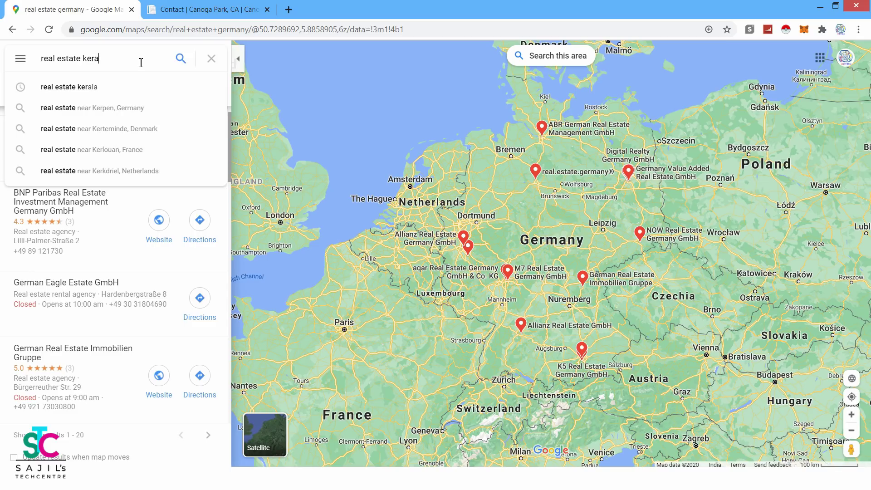
{"action": "type", "text": "la"}
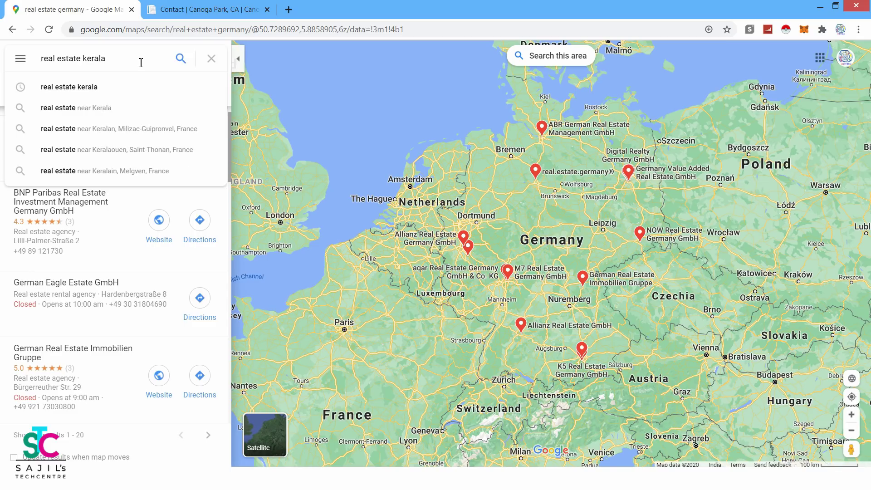
{"action": "key", "text": "Return"}
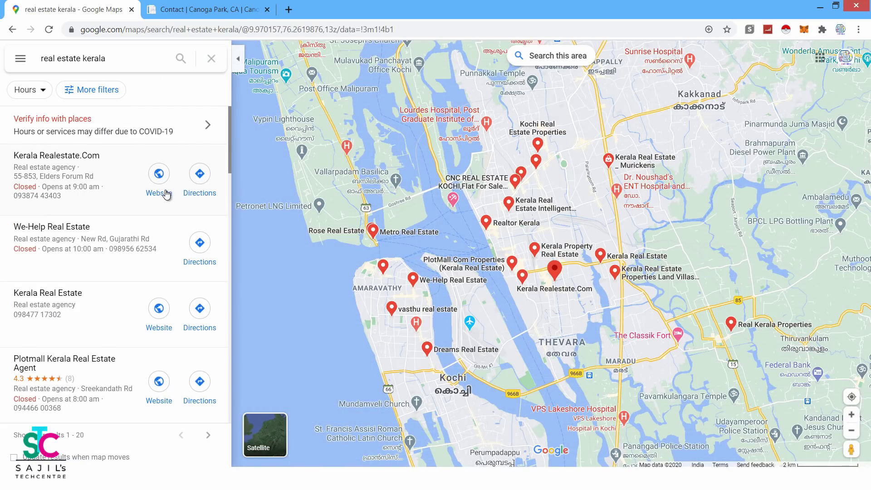
{"action": "scroll", "coordinate": [168, 209], "scroll_direction": "down", "scroll_amount": 2}
{"action": "scroll", "coordinate": [168, 213], "scroll_direction": "down", "scroll_amount": 3}
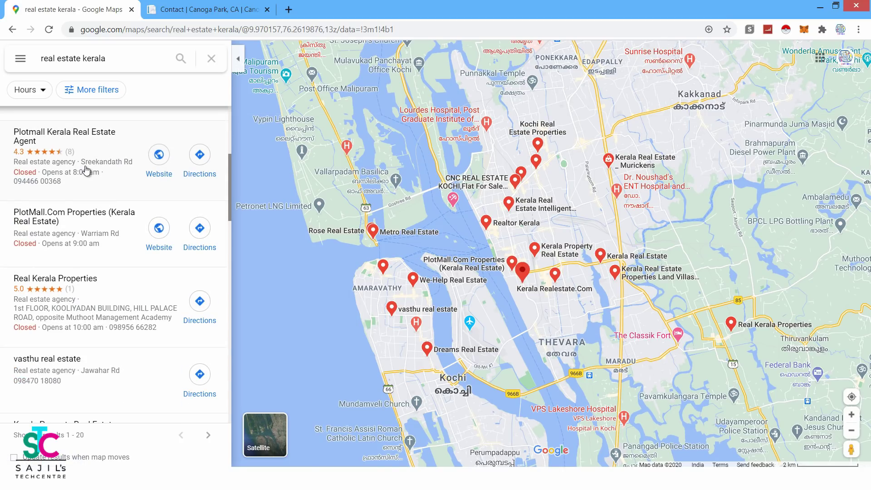
- Open the Plotmall Kerala Real Estate Agent listing and examine its address, website, phone number, photos and reviews
{"action": "left_click", "coordinate": [86, 171]}
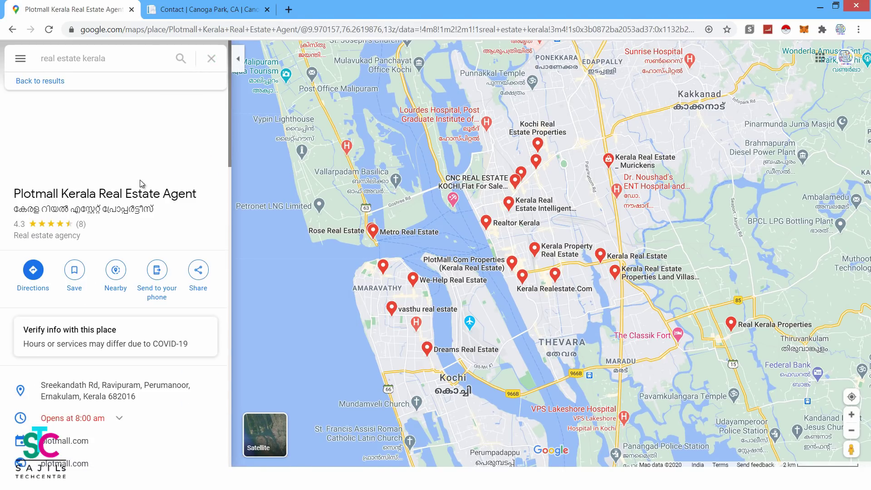
{"action": "scroll", "coordinate": [134, 237], "scroll_direction": "down", "scroll_amount": 3}
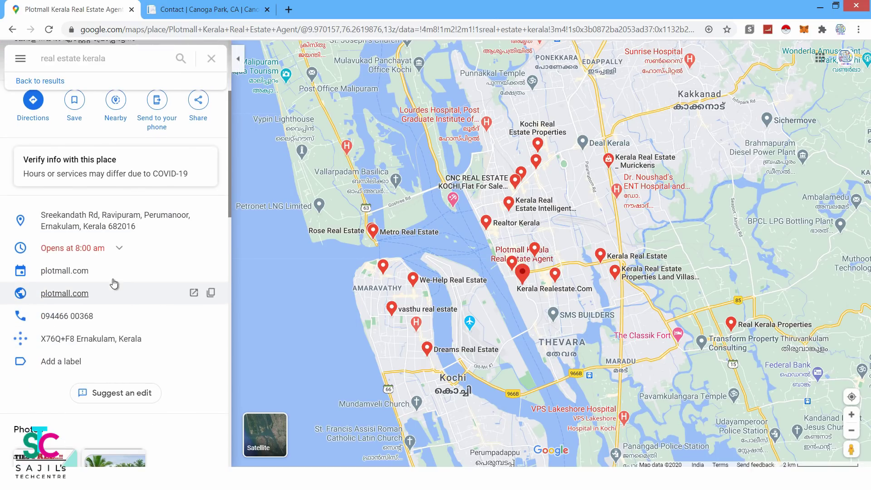
{"action": "scroll", "coordinate": [117, 250], "scroll_direction": "up", "scroll_amount": 3}
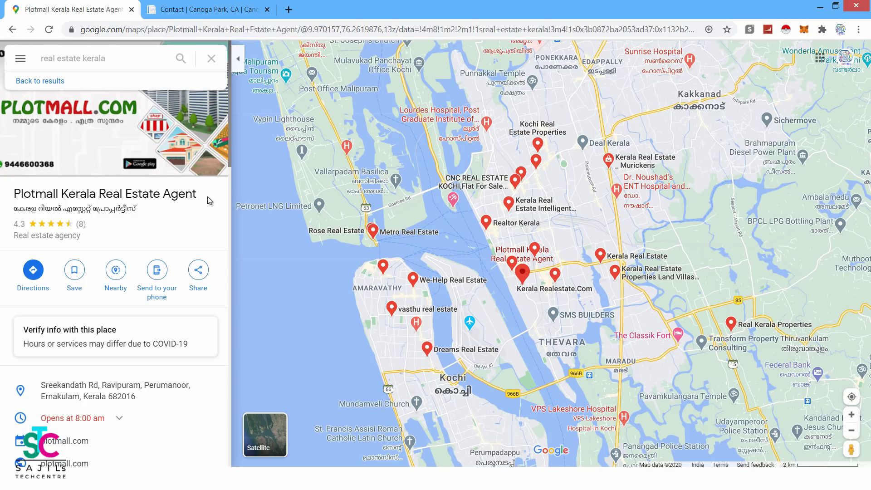
{"action": "scroll", "coordinate": [207, 200], "scroll_direction": "down", "scroll_amount": 10}
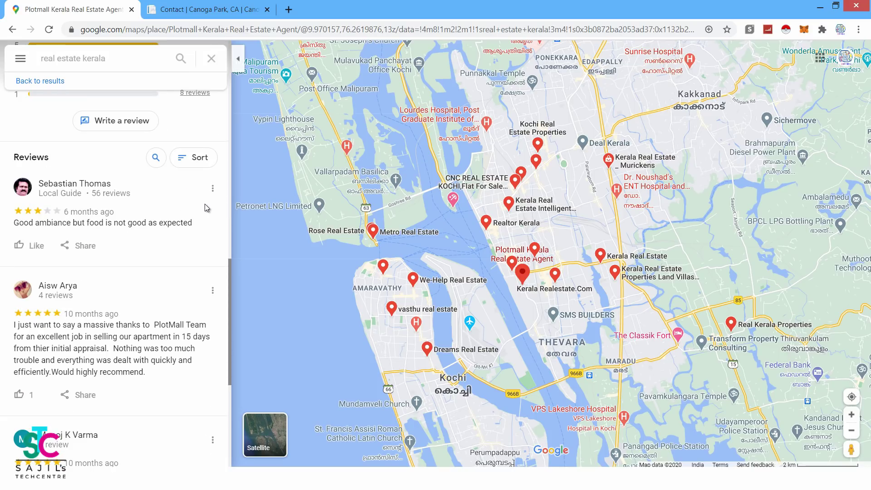
{"action": "scroll", "coordinate": [230, 302], "scroll_direction": "down", "scroll_amount": 3}
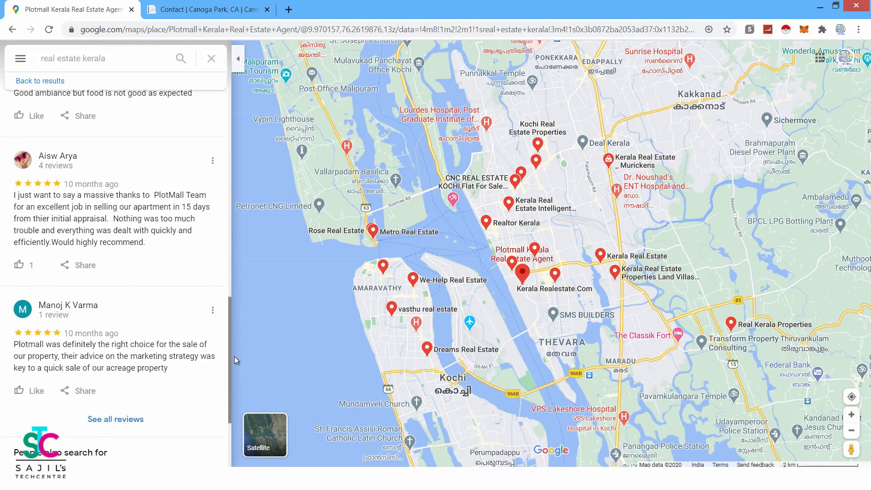
{"action": "left_click_drag", "start_coordinate": [231, 362], "coordinate": [223, 178]}
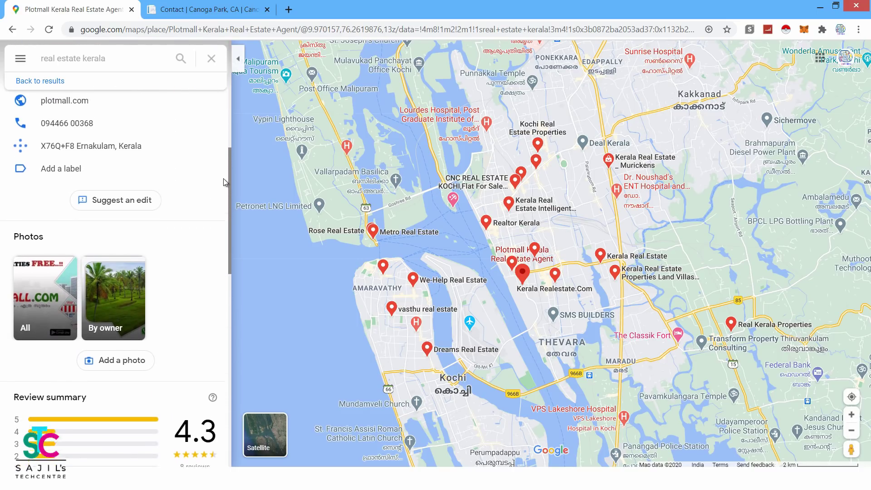
{"action": "scroll", "coordinate": [218, 172], "scroll_direction": "up", "scroll_amount": 2}
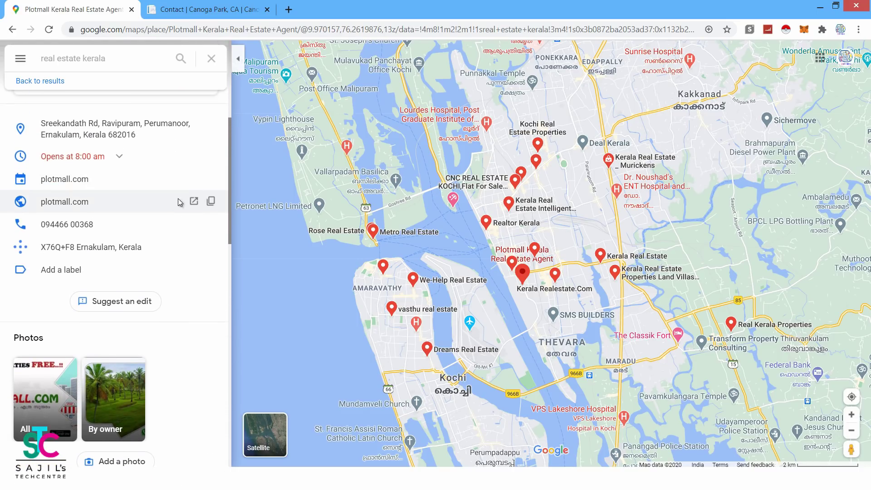
{"action": "scroll", "coordinate": [181, 303], "scroll_direction": "up", "scroll_amount": 5}
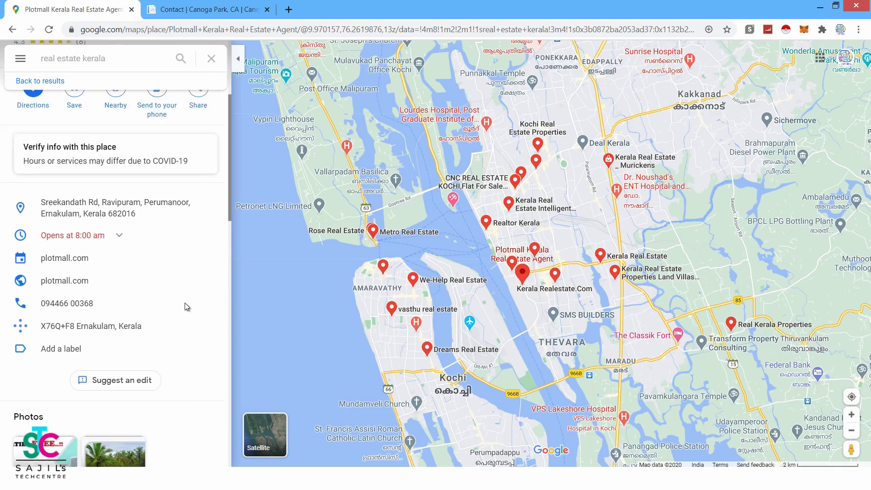
{"action": "scroll", "coordinate": [175, 308], "scroll_direction": "down", "scroll_amount": 3}
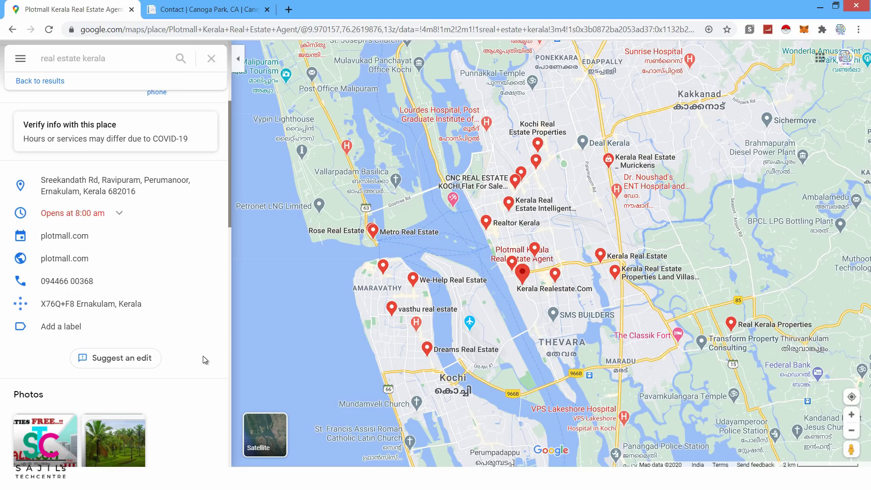
{"action": "scroll", "coordinate": [203, 356], "scroll_direction": "down", "scroll_amount": 2}
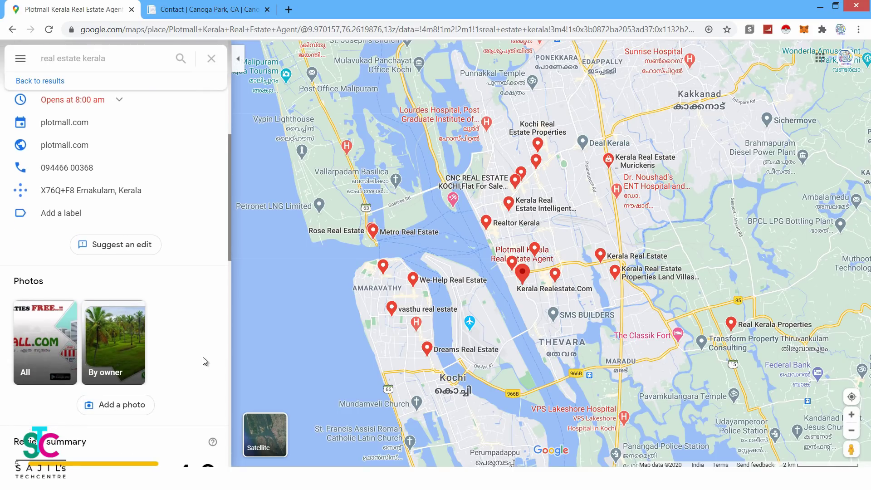
{"action": "scroll", "coordinate": [202, 358], "scroll_direction": "down", "scroll_amount": 5}
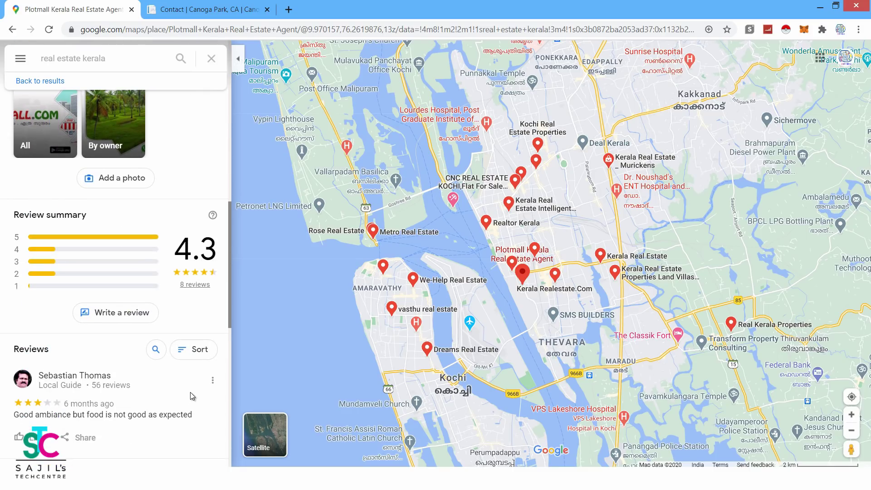
{"action": "scroll", "coordinate": [190, 392], "scroll_direction": "up", "scroll_amount": 7}
- Go back through the Kerala results to the "real estate germany" results and browse the agencies' contact details
{"action": "left_click", "coordinate": [13, 30]}
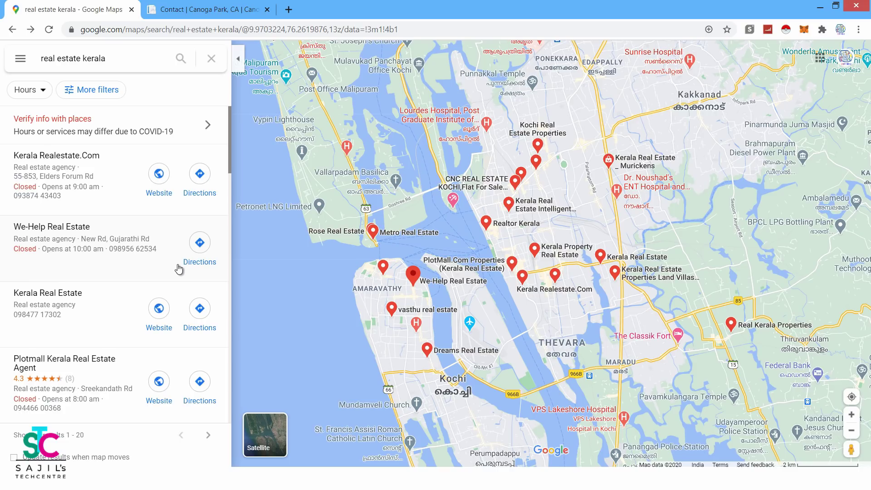
{"action": "left_click", "coordinate": [13, 30]}
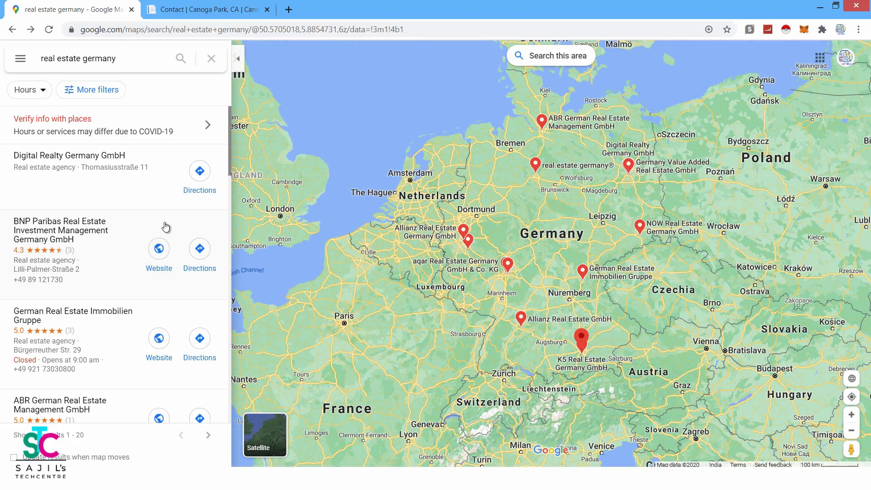
{"action": "scroll", "coordinate": [166, 226], "scroll_direction": "down", "scroll_amount": 3}
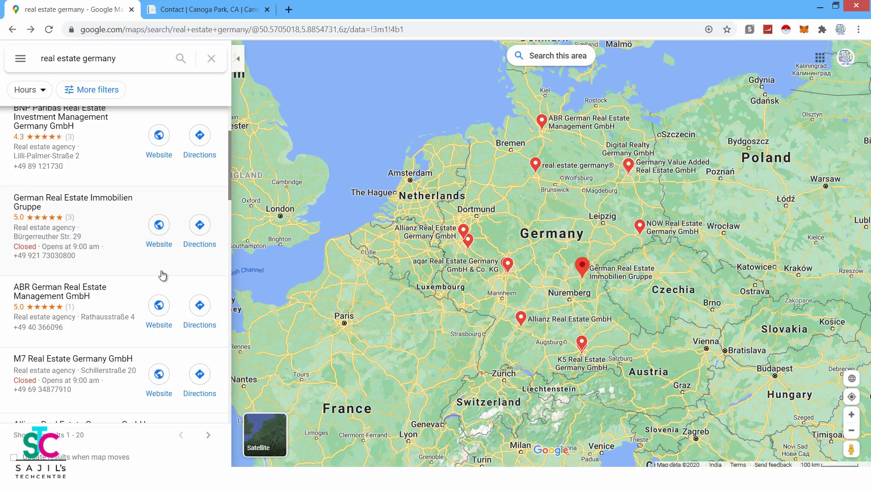
{"action": "scroll", "coordinate": [162, 276], "scroll_direction": "up", "scroll_amount": 3}
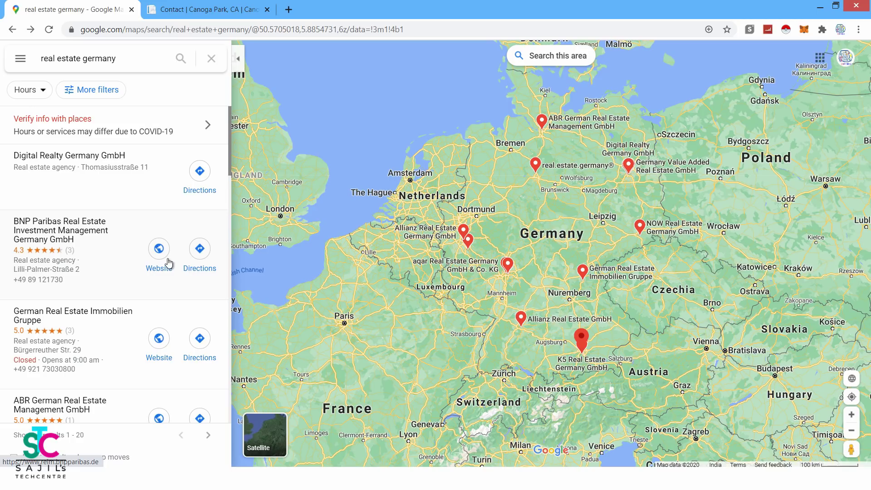
{"action": "left_click_drag", "start_coordinate": [230, 163], "coordinate": [225, 276]}
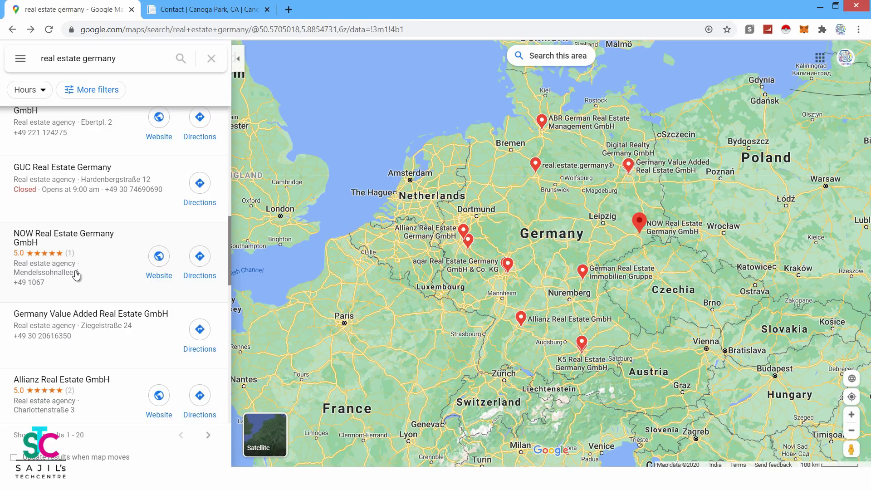
- Browse further through the Germany agencies and open the Allianz Real Estate GmbH listing
{"action": "scroll", "coordinate": [76, 275], "scroll_direction": "down", "scroll_amount": 3}
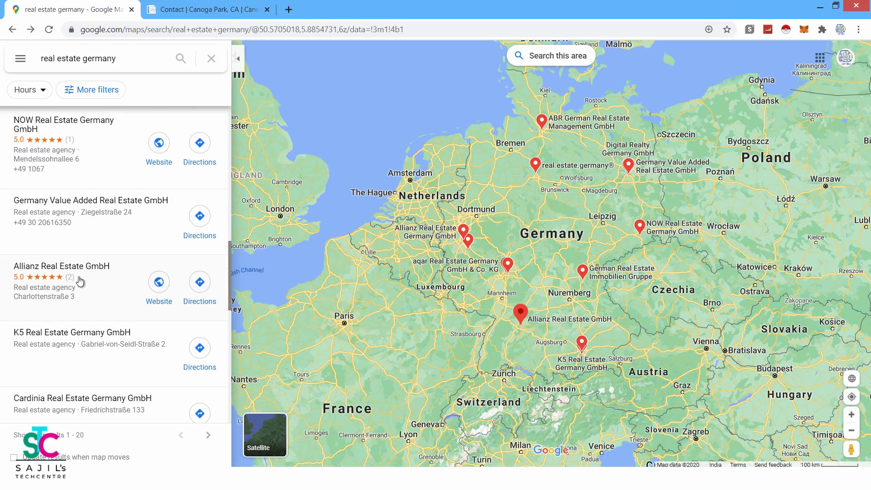
{"action": "left_click_drag", "start_coordinate": [72, 298], "coordinate": [15, 292]}
{"action": "left_click", "coordinate": [121, 291]}
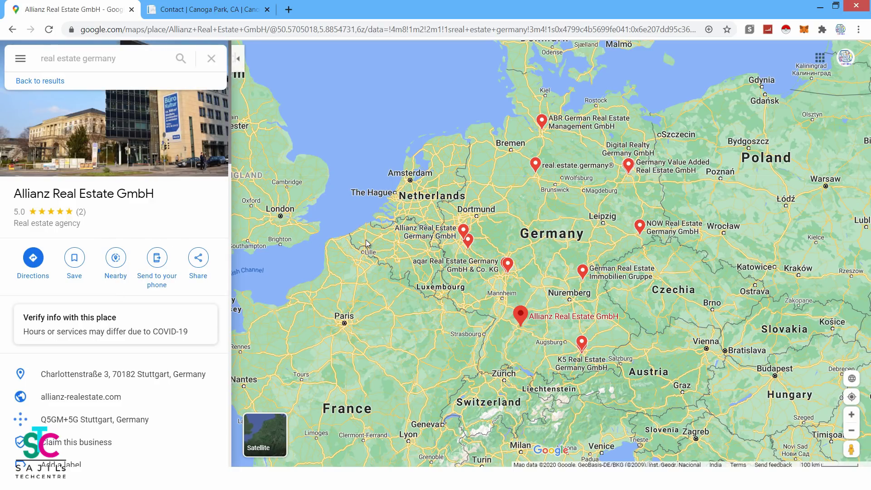
- Switch to the DATE COLLECTION workbook in Excel and review the numbered rows and the name, website, address and contact columns
{"action": "key", "text": "alt+Tab"}
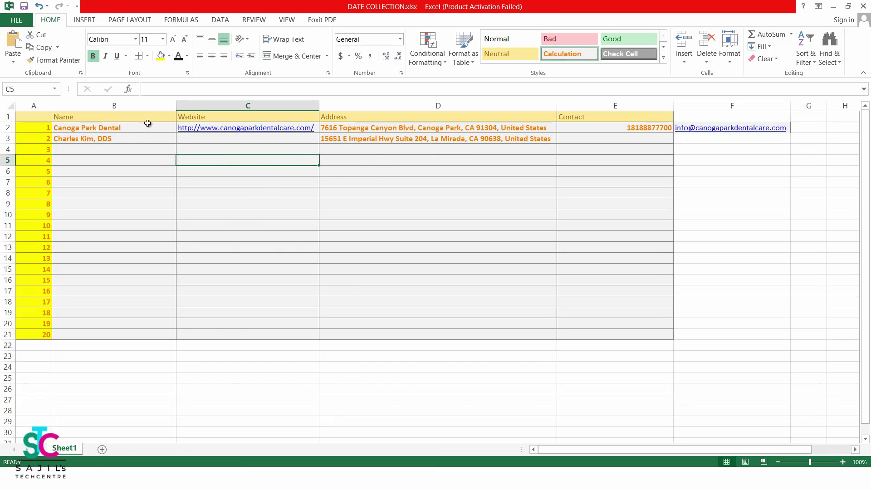
{"action": "left_click_drag", "start_coordinate": [45, 117], "coordinate": [53, 335]}
{"action": "left_click", "coordinate": [260, 255]}
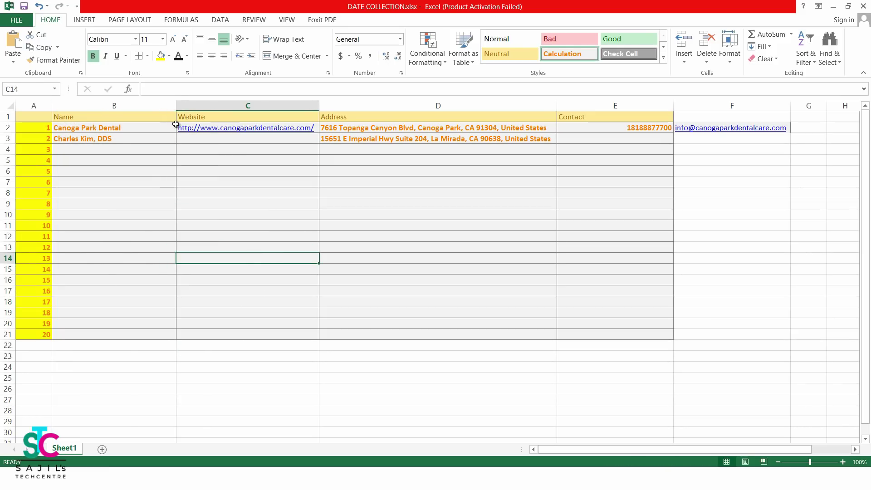
{"action": "left_click_drag", "start_coordinate": [401, 127], "coordinate": [407, 142]}
{"action": "left_click", "coordinate": [585, 189]}
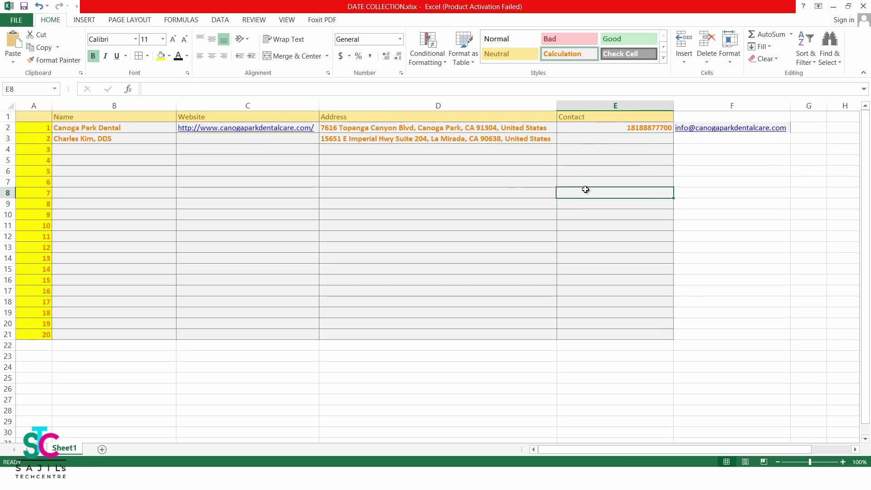
- Return to Google Maps and examine the Allianz Real Estate GmbH listing's address, website and missing information
{"action": "key", "text": "alt+Tab"}
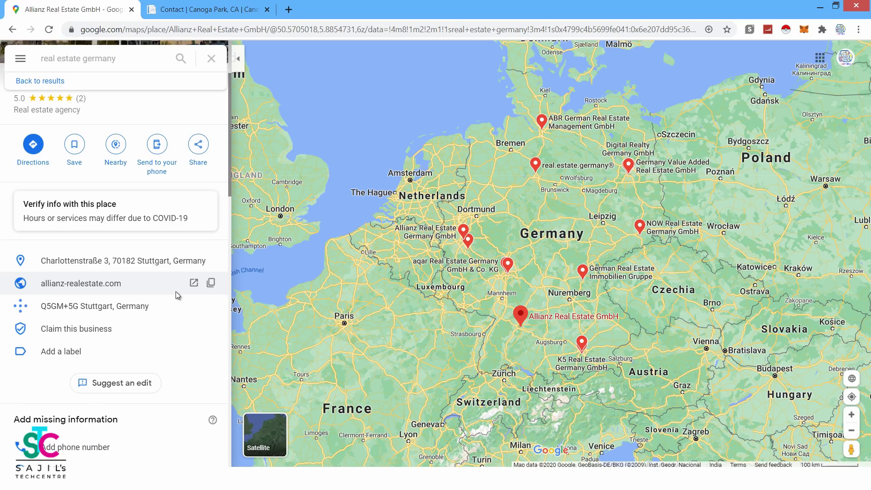
{"action": "scroll", "coordinate": [176, 291], "scroll_direction": "up", "scroll_amount": 3}
{"action": "scroll", "coordinate": [192, 256], "scroll_direction": "down", "scroll_amount": 3}
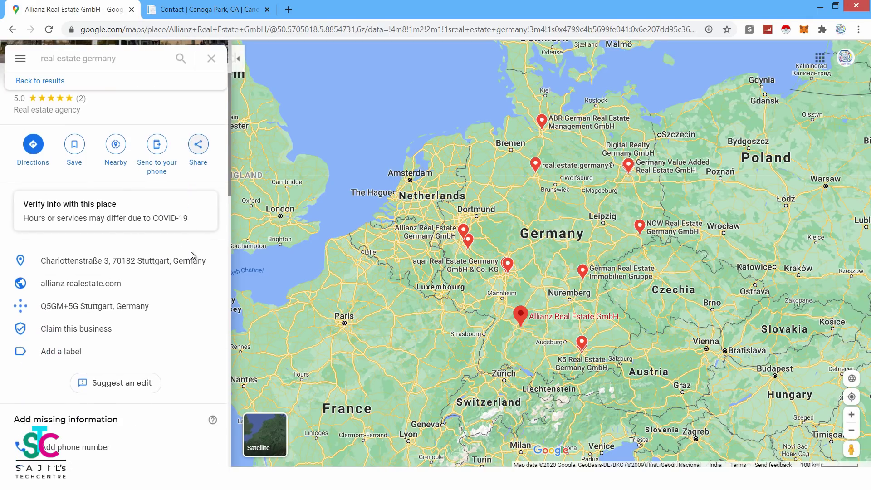
{"action": "scroll", "coordinate": [128, 222], "scroll_direction": "down", "scroll_amount": 3}
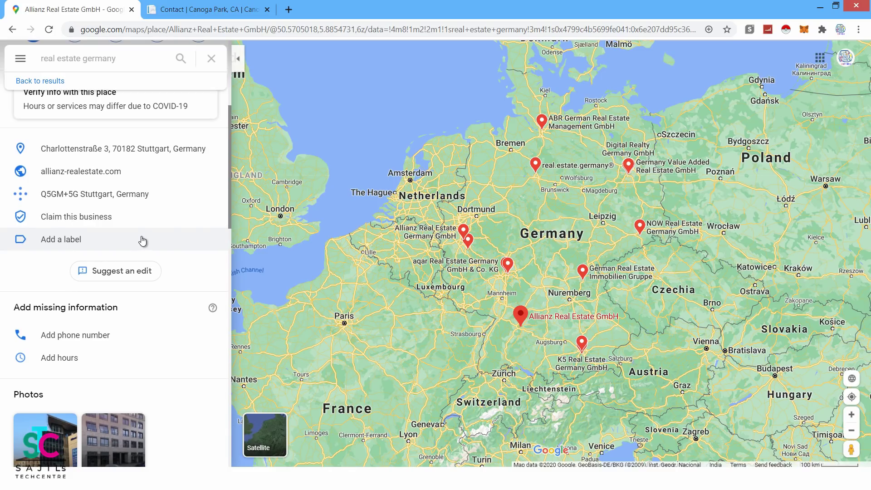
{"action": "scroll", "coordinate": [143, 234], "scroll_direction": "up", "scroll_amount": 6}
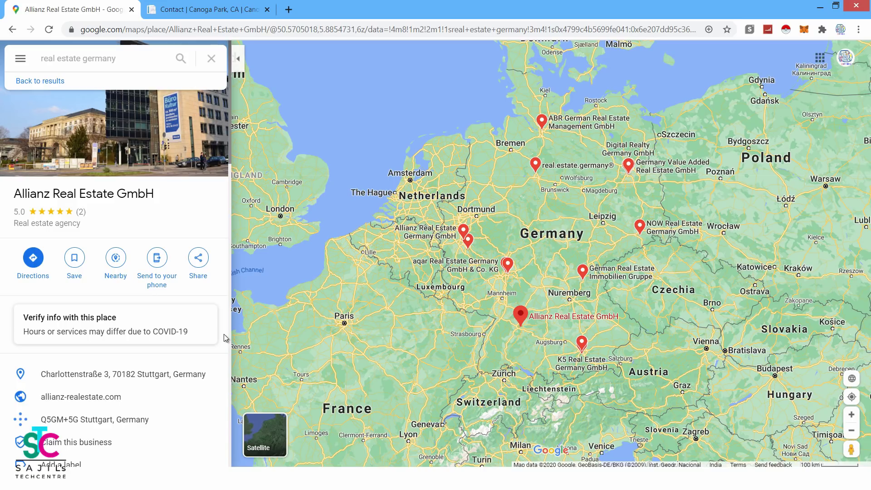
{"action": "scroll", "coordinate": [224, 334], "scroll_direction": "down", "scroll_amount": 3}
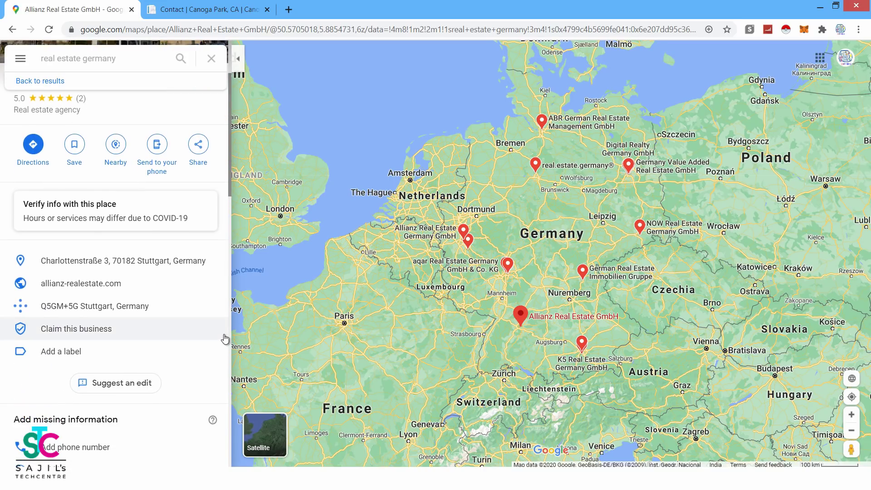
{"action": "scroll", "coordinate": [185, 346], "scroll_direction": "down", "scroll_amount": 3}
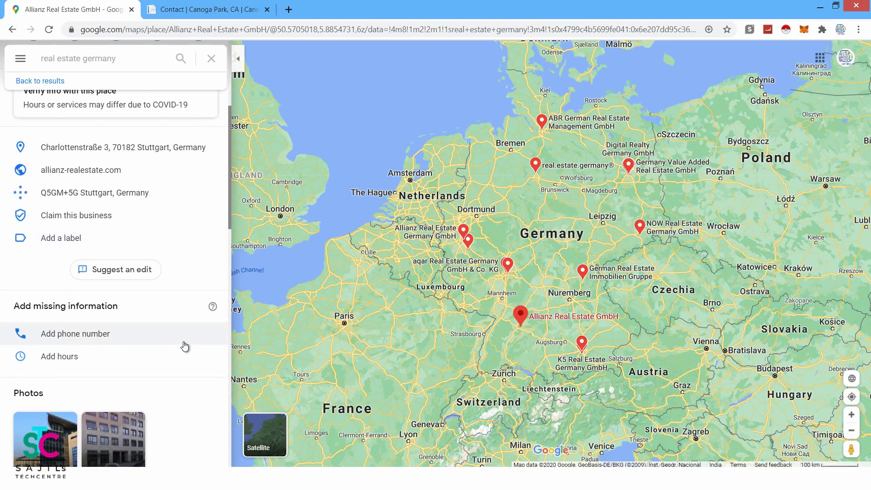
- Close the Canoga Park contact page and view the Germany agency markers on a map of Europe
{"action": "left_click", "coordinate": [204, 9]}
{"action": "left_click", "coordinate": [267, 9]}
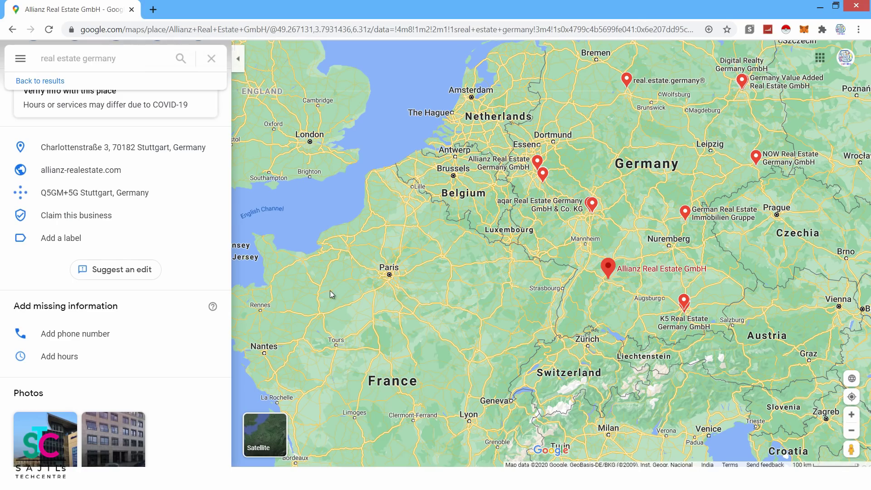
{"action": "scroll", "coordinate": [320, 312], "scroll_direction": "down", "scroll_amount": 3}
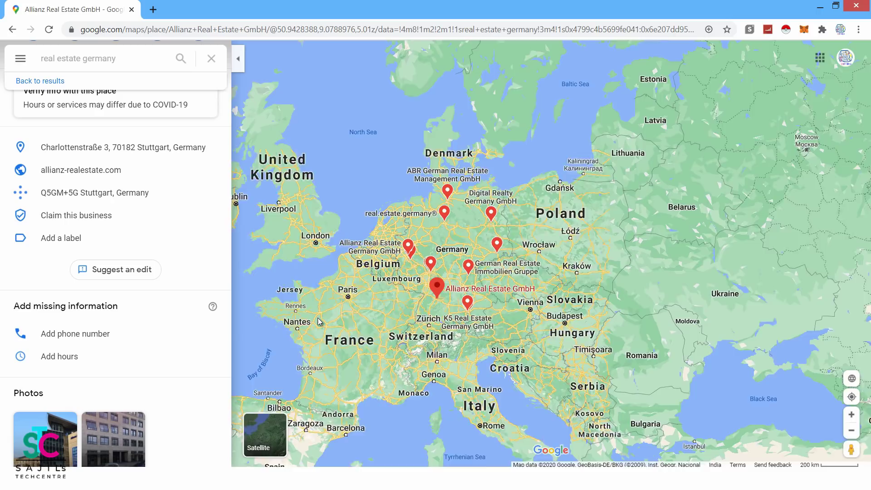
{"action": "scroll", "coordinate": [319, 321], "scroll_direction": "down", "scroll_amount": 2}
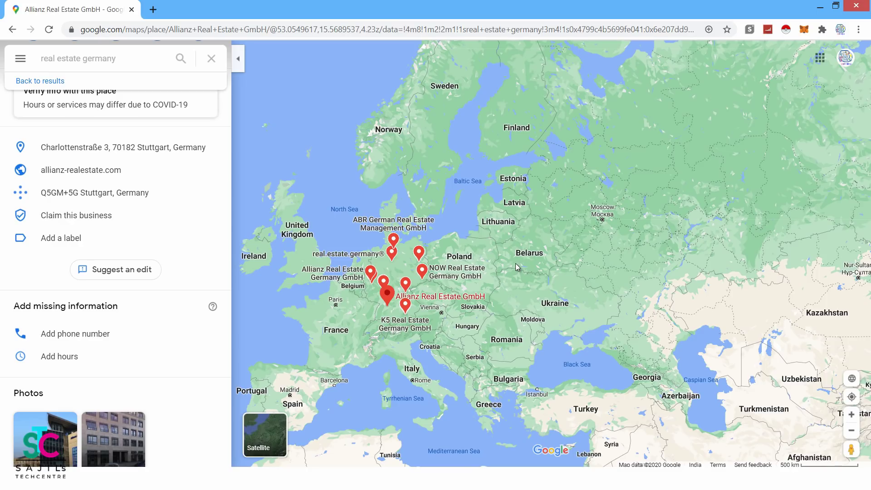
{"action": "scroll", "coordinate": [230, 230], "scroll_direction": "down", "scroll_amount": 1}
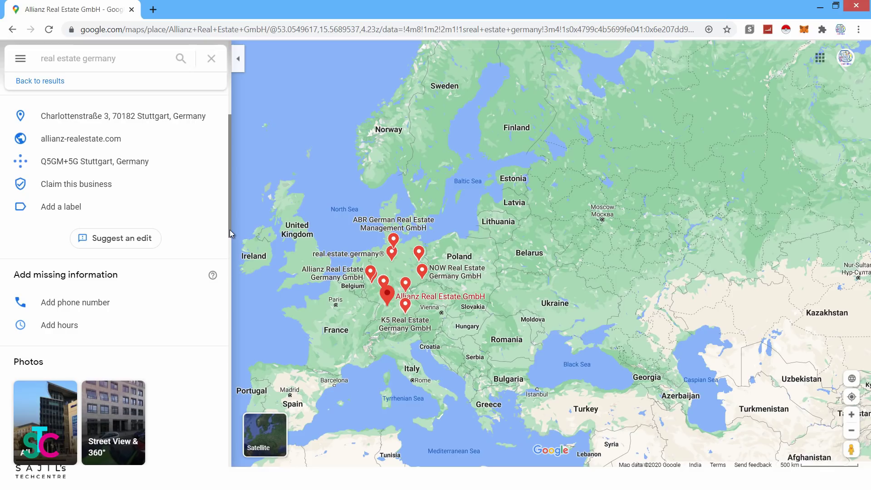
{"action": "mouse_move", "coordinate": [229, 230]}
{"action": "left_mouse_down"}
{"action": "mouse_move", "coordinate": [232, 296]}
{"action": "mouse_move", "coordinate": [235, 217]}
{"action": "left_mouse_up"}
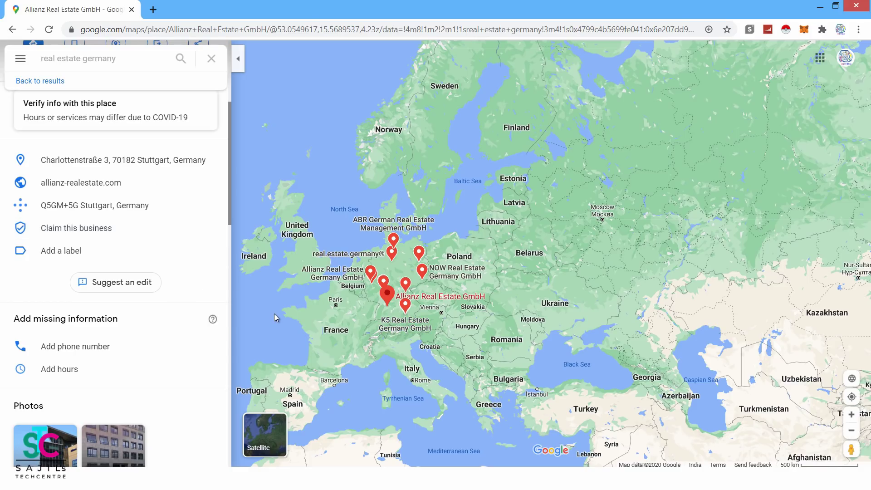
- Switch to the DATE COLLECTION workbook in Excel and view its Save As dialog, leaving without saving a copy
{"action": "key", "text": "alt+Tab"}
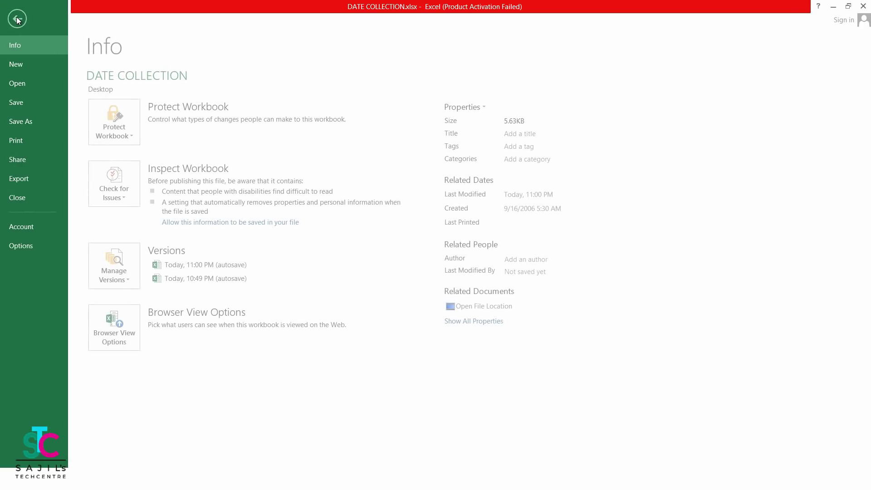
{"action": "left_click", "coordinate": [17, 20]}
{"action": "left_click", "coordinate": [23, 120]}
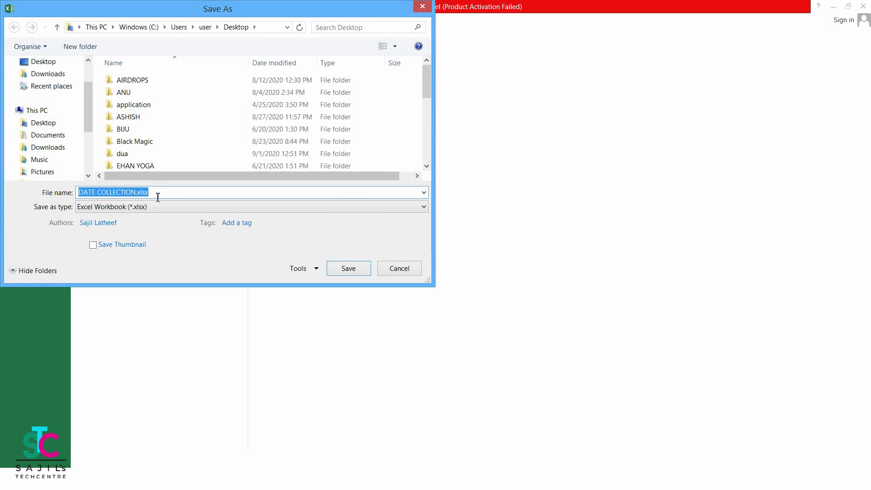
{"action": "left_click", "coordinate": [408, 270]}
{"action": "left_click", "coordinate": [22, 23]}
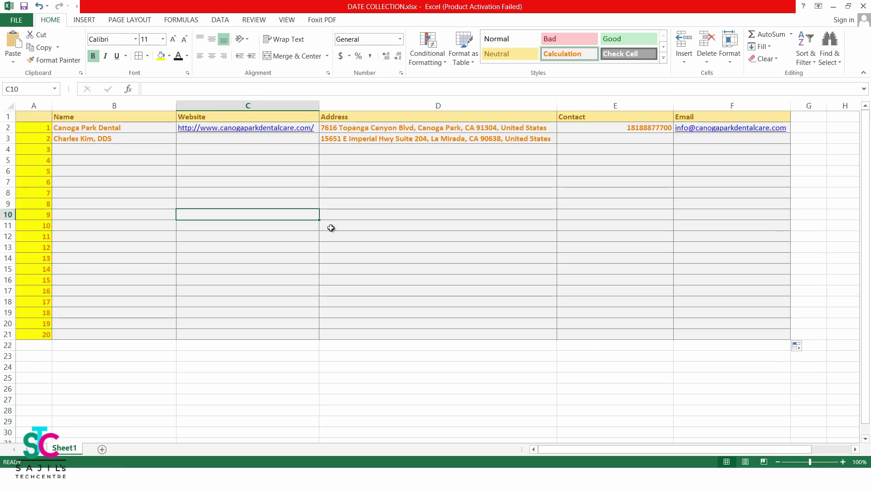
- Delete the Email column (F) from the business table
{"action": "left_click", "coordinate": [304, 235]}
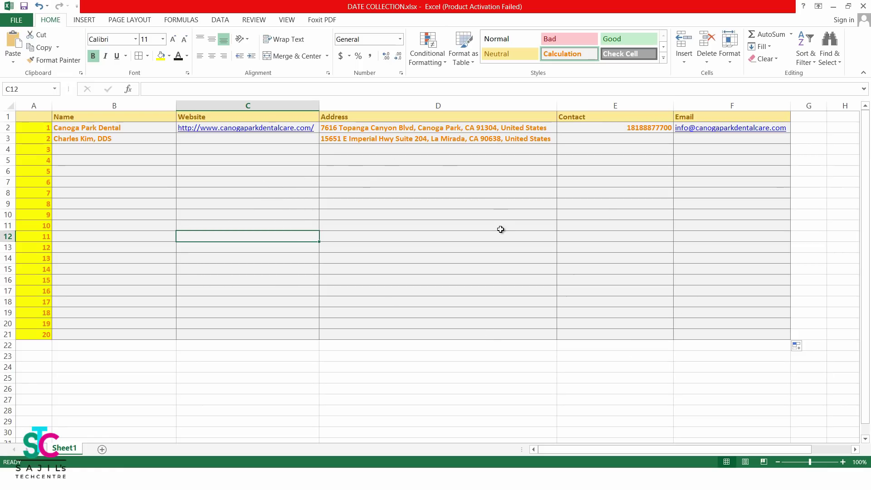
{"action": "left_click", "coordinate": [132, 129]}
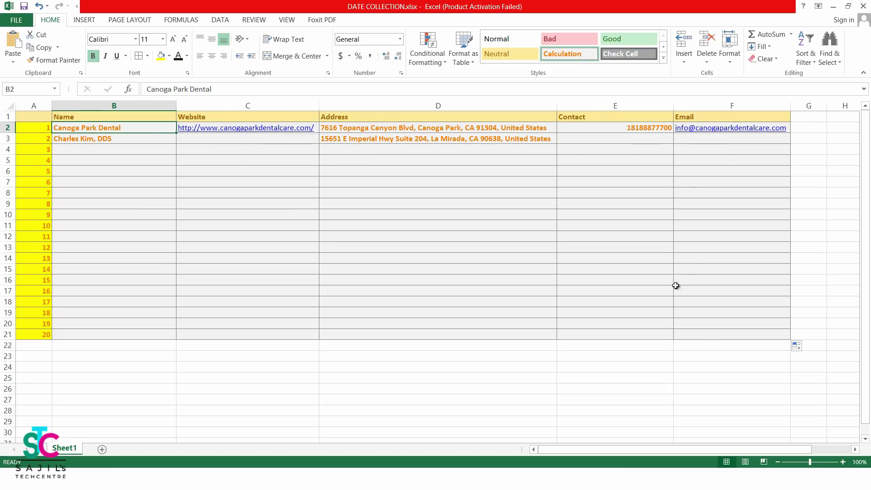
{"action": "left_click", "coordinate": [698, 105]}
{"action": "right_click", "coordinate": [698, 105]}
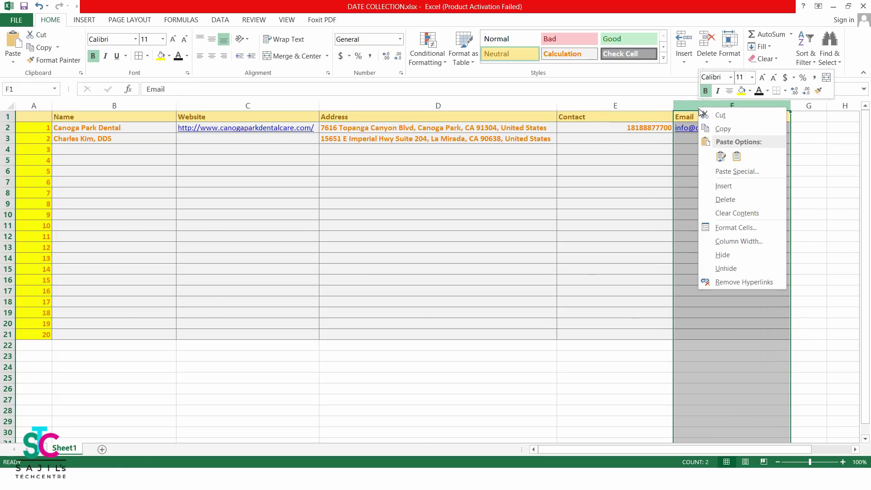
{"action": "left_click", "coordinate": [725, 199]}
{"action": "left_click", "coordinate": [747, 204]}
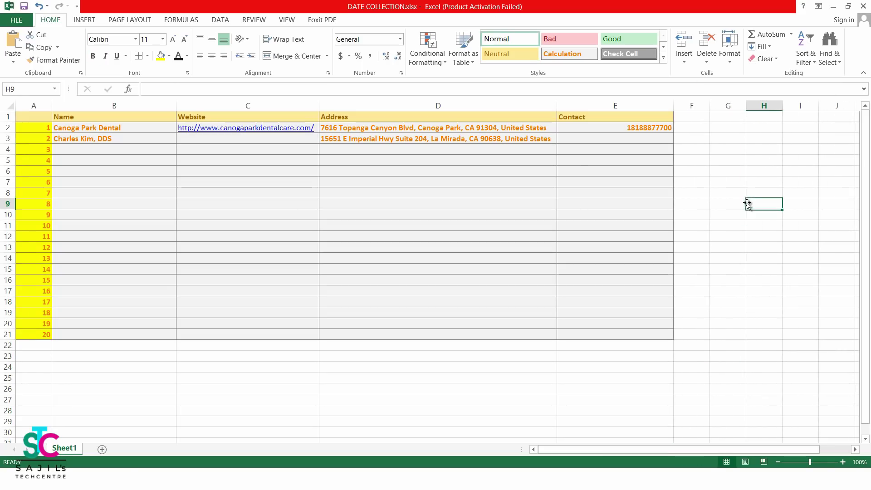
- Return to Google Maps and look over the real estate agency markers across Germany and its neighbouring countries
{"action": "left_click", "coordinate": [550, 367]}
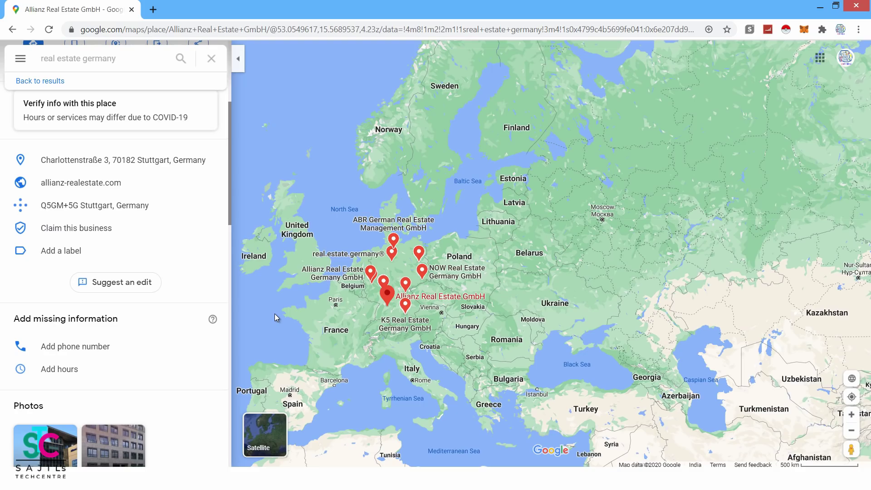
{"action": "scroll", "coordinate": [276, 312], "scroll_direction": "up", "scroll_amount": 3}
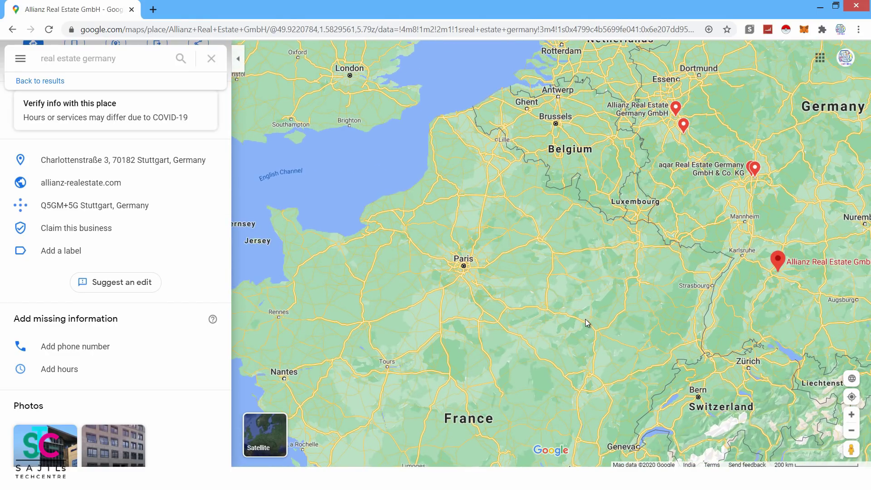
{"action": "left_click_drag", "start_coordinate": [585, 322], "coordinate": [567, 300]}
{"action": "scroll", "coordinate": [567, 297], "scroll_direction": "up", "scroll_amount": 2}
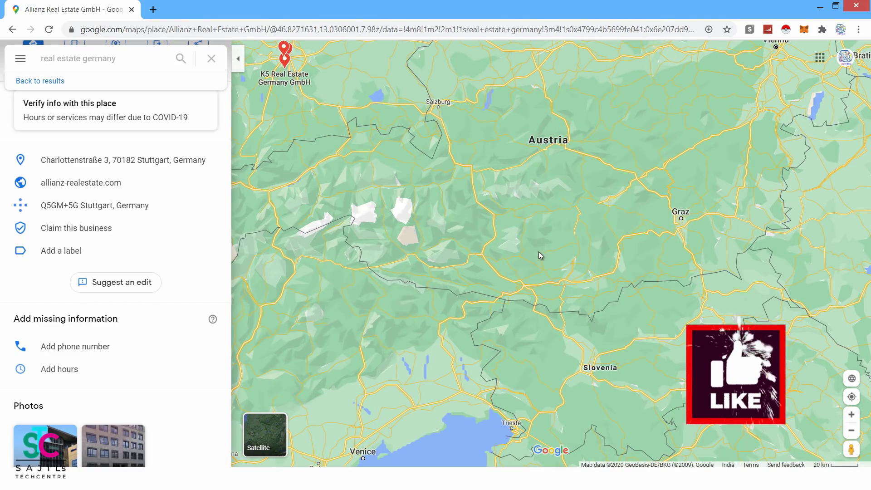
{"action": "left_click_drag", "start_coordinate": [538, 252], "coordinate": [658, 343]}
{"action": "left_click_drag", "start_coordinate": [509, 208], "coordinate": [568, 356]}
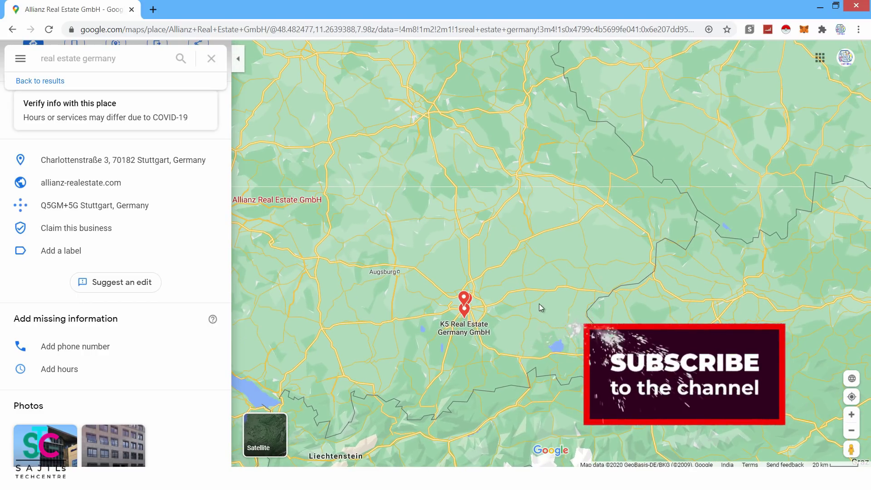
{"action": "left_click_drag", "start_coordinate": [539, 303], "coordinate": [640, 348]}
{"action": "left_click_drag", "start_coordinate": [505, 209], "coordinate": [676, 330]}
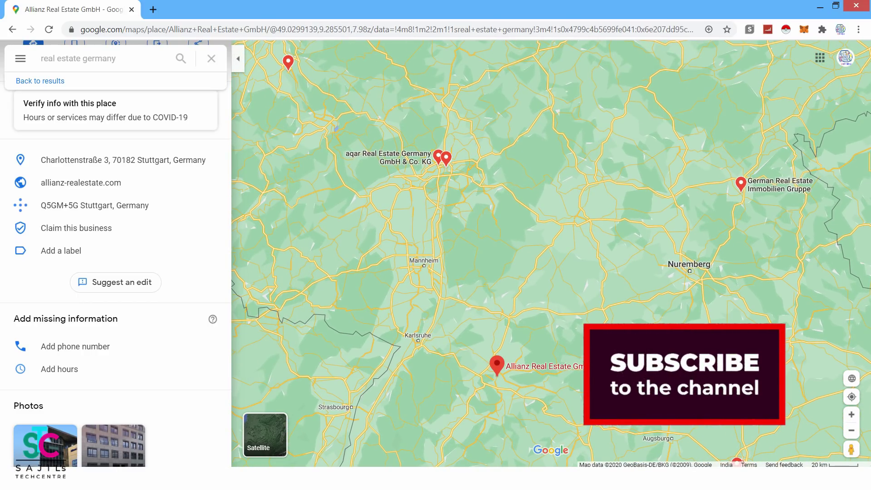
{"action": "left_click_drag", "start_coordinate": [544, 169], "coordinate": [849, 397]}
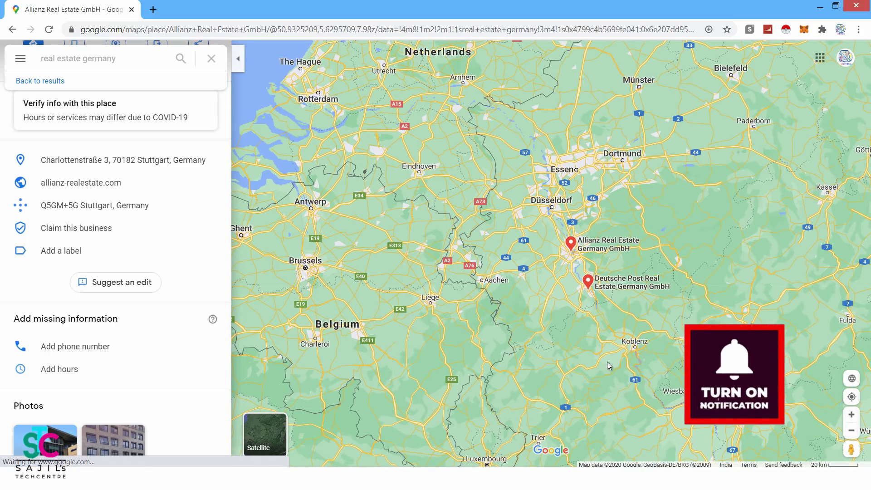
{"action": "left_click_drag", "start_coordinate": [507, 136], "coordinate": [327, 335]}
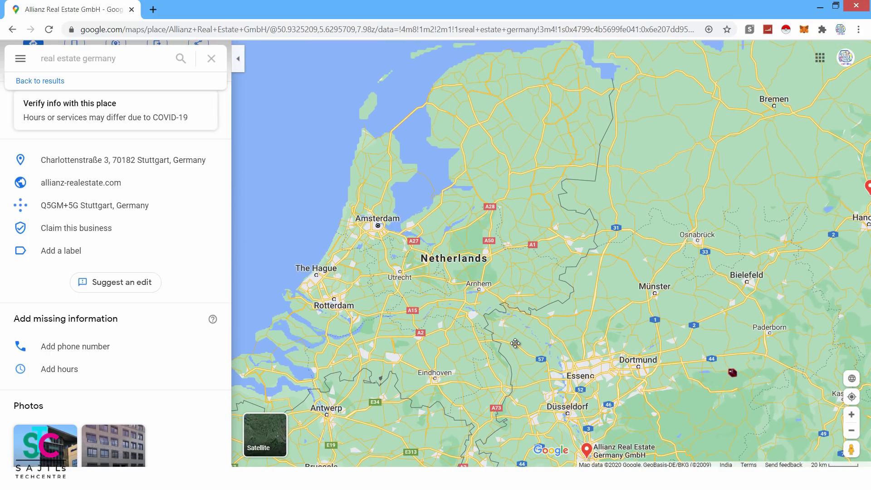
{"action": "left_click_drag", "start_coordinate": [644, 272], "coordinate": [617, 289]}
{"action": "left_click_drag", "start_coordinate": [725, 356], "coordinate": [612, 318]}
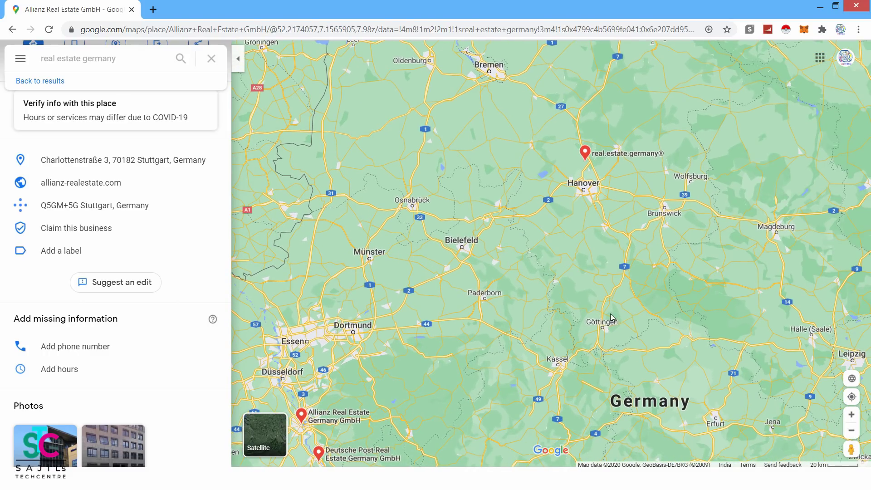